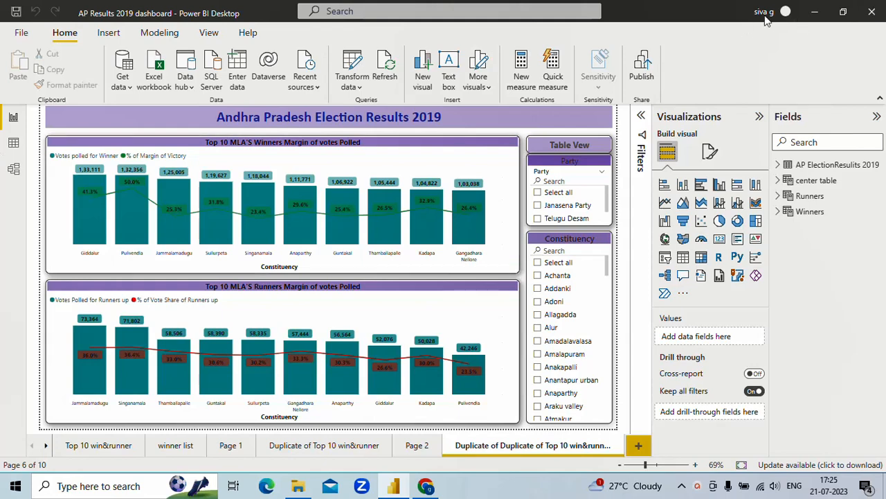
Check which account is signed in.
{"action": "left_click", "coordinate": [768, 15]}
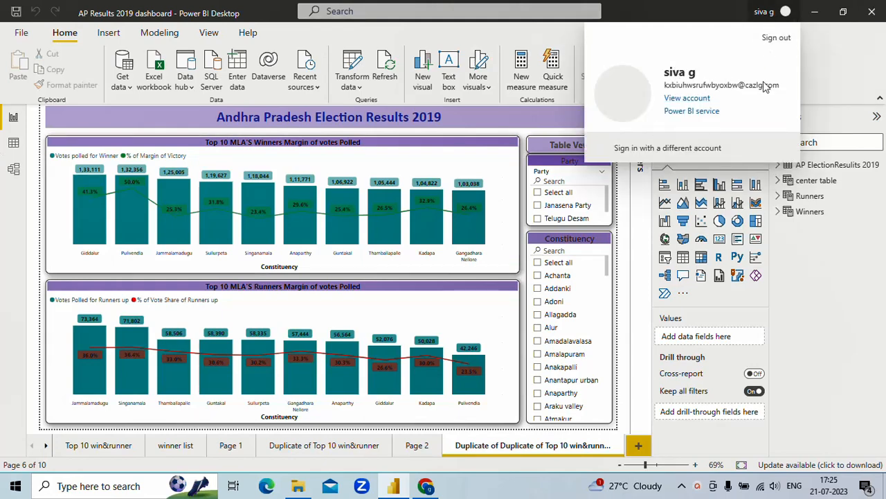
{"action": "left_click", "coordinate": [824, 79]}
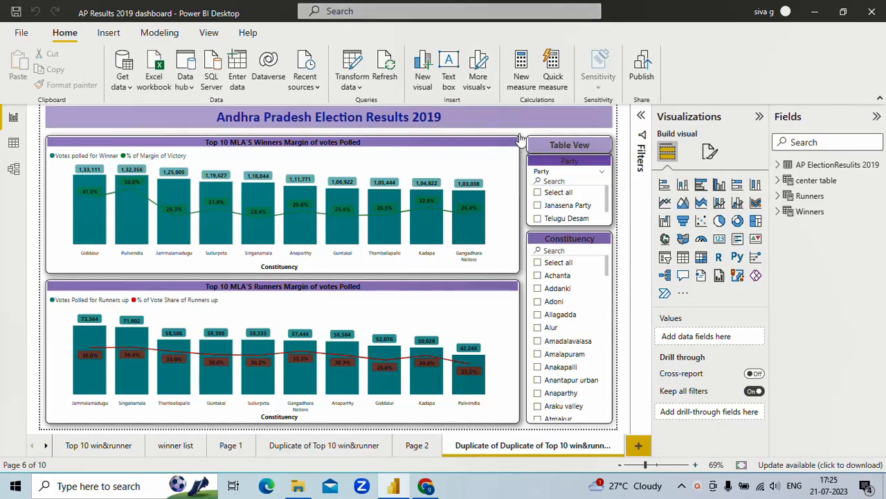
Save a copy of the report as "AP Results 2019 dashboard 1" in the Classes Files folder.
{"action": "left_click", "coordinate": [20, 34]}
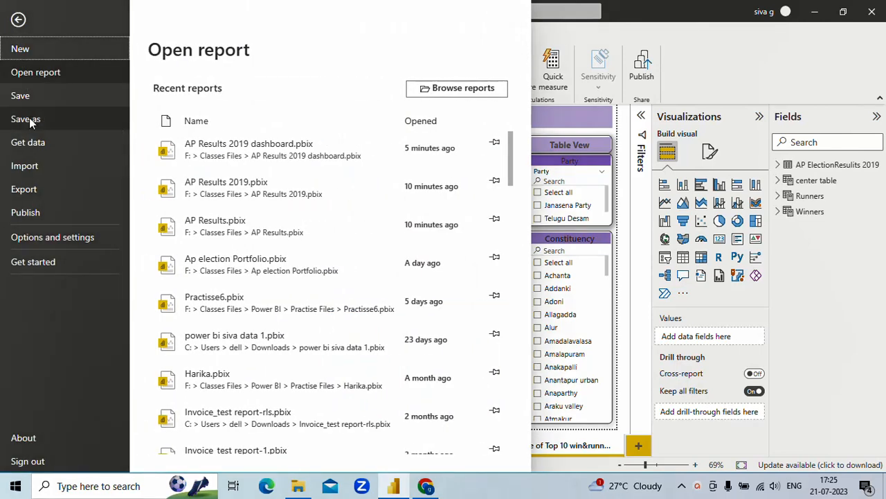
{"action": "left_click", "coordinate": [29, 119]}
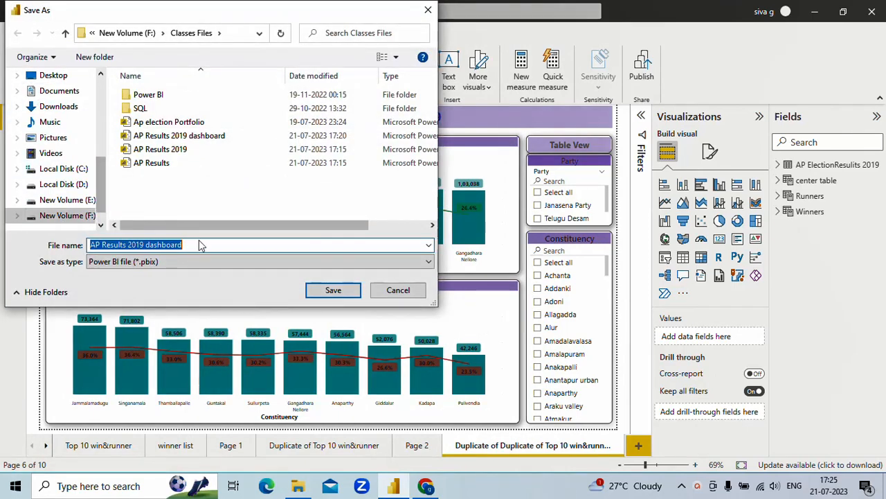
{"action": "left_click", "coordinate": [200, 244]}
{"action": "key", "text": "alt+space"}
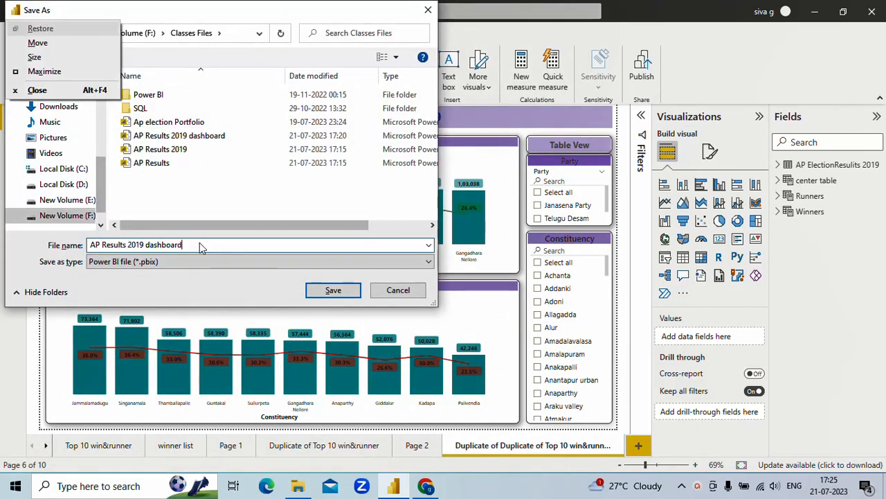
{"action": "key", "text": "Escape"}
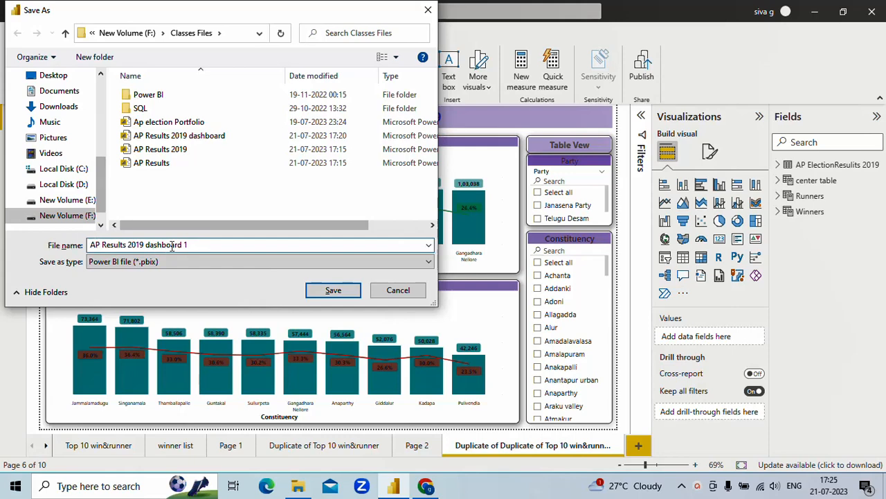
{"action": "left_click", "coordinate": [333, 290]}
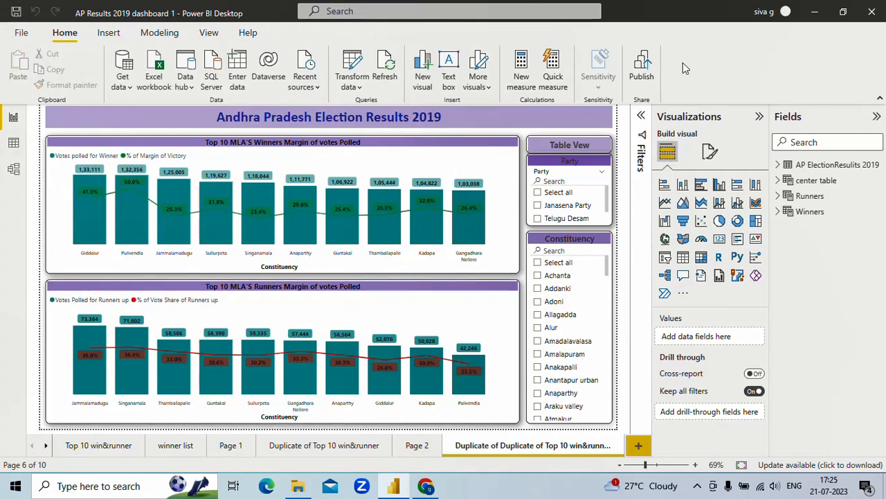
Publish the report to My workspace and dismiss the publishing dialog.
{"action": "left_click", "coordinate": [648, 64]}
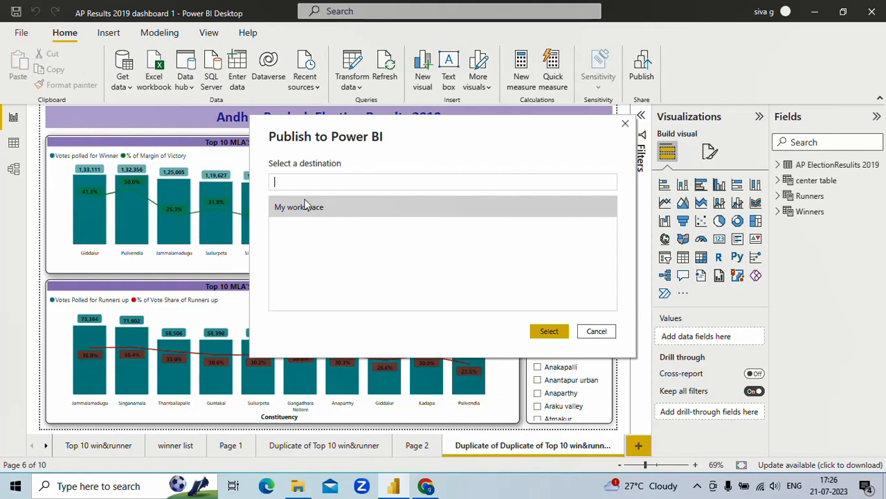
{"action": "left_click", "coordinate": [549, 333]}
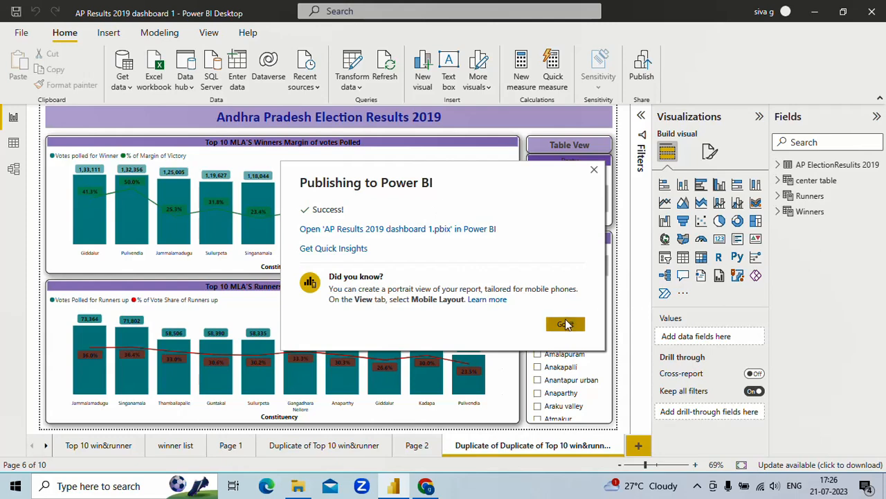
{"action": "left_click", "coordinate": [566, 323]}
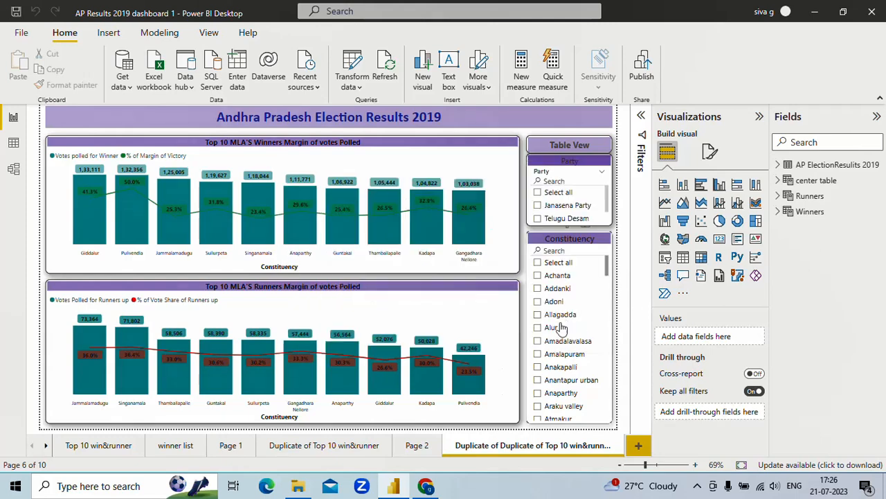
Switch to the Power BI service in Chrome and open the AP Results 2019 dashboard 1 report from My workspace.
{"action": "left_click", "coordinate": [426, 488]}
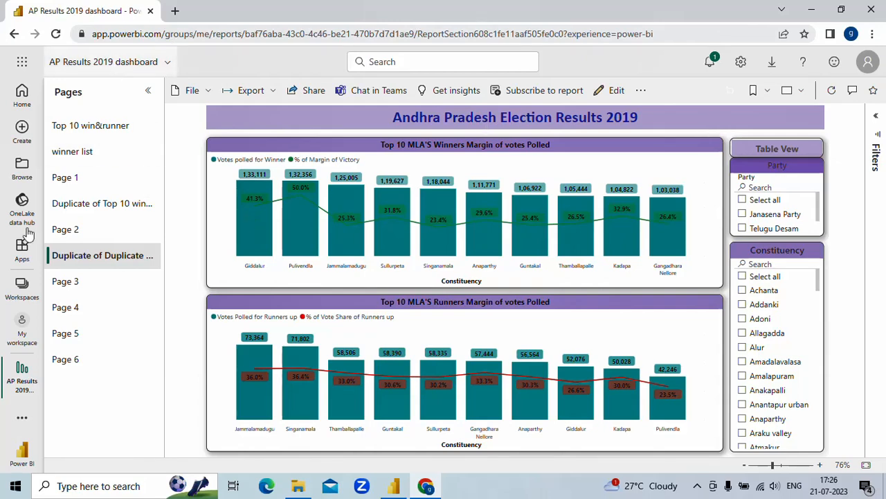
{"action": "left_click", "coordinate": [22, 336]}
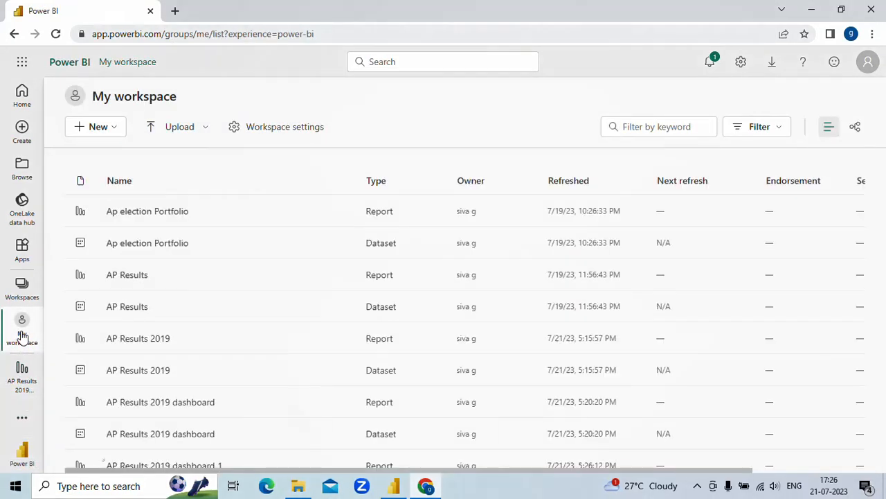
{"action": "scroll", "coordinate": [260, 337], "scroll_direction": "down", "scroll_amount": 1}
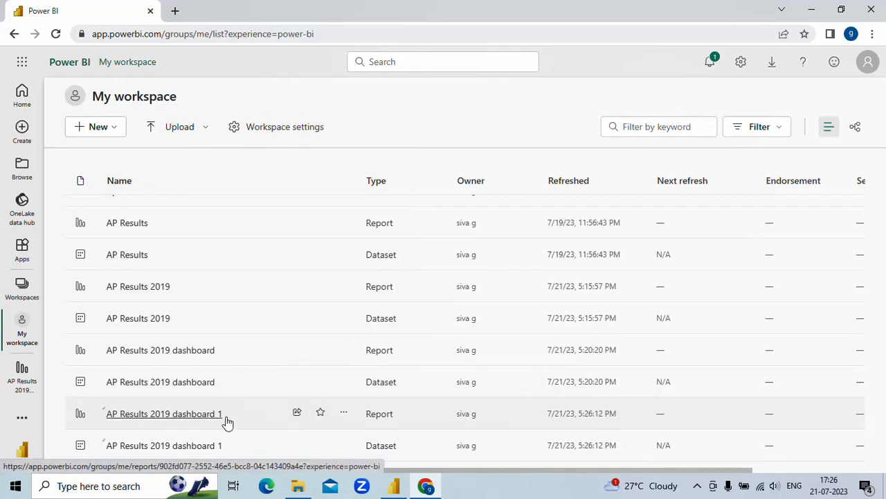
{"action": "left_click", "coordinate": [185, 414]}
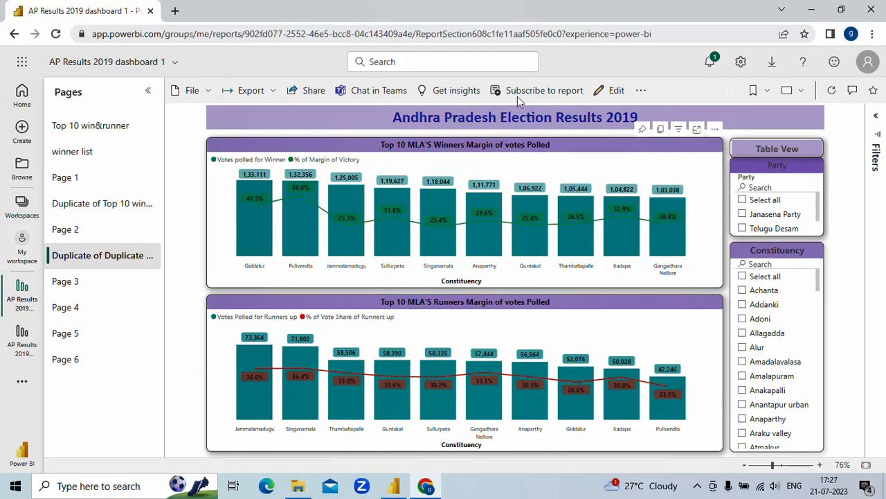
View the AP Results 2019 dashboard report, and open the AP Results 2019 dashboard 1 dataset's details from My workspace.
{"action": "left_click", "coordinate": [22, 346]}
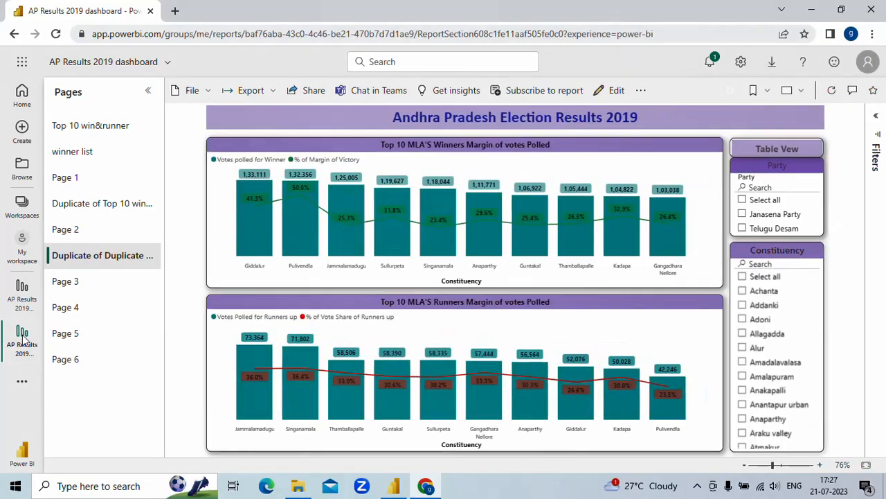
{"action": "left_click", "coordinate": [21, 242]}
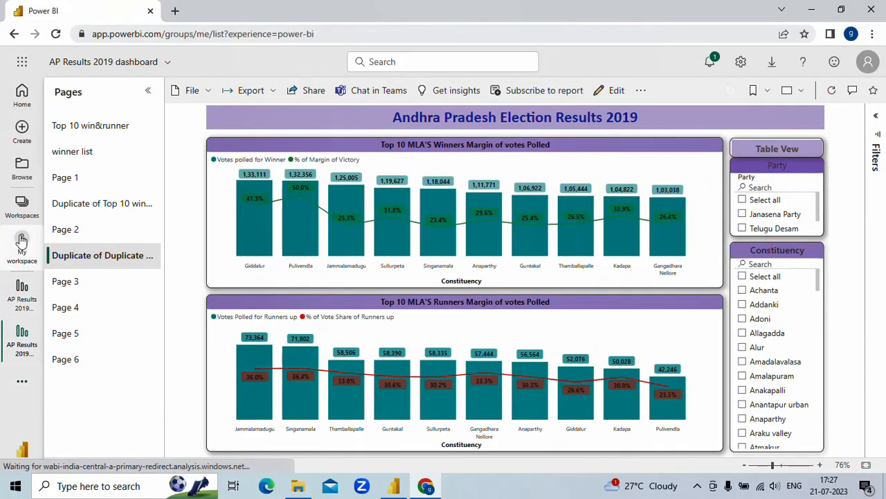
{"action": "scroll", "coordinate": [223, 331], "scroll_direction": "down", "scroll_amount": 2}
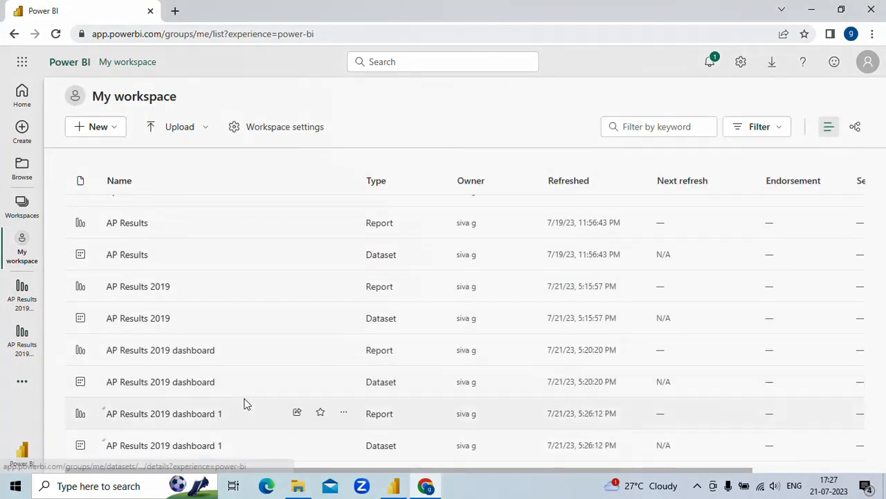
{"action": "left_click", "coordinate": [164, 445]}
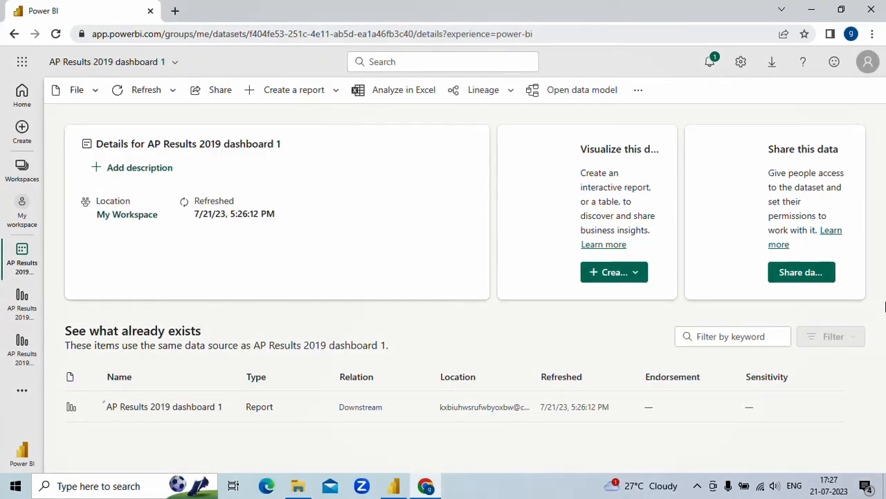
{"action": "left_click", "coordinate": [833, 373]}
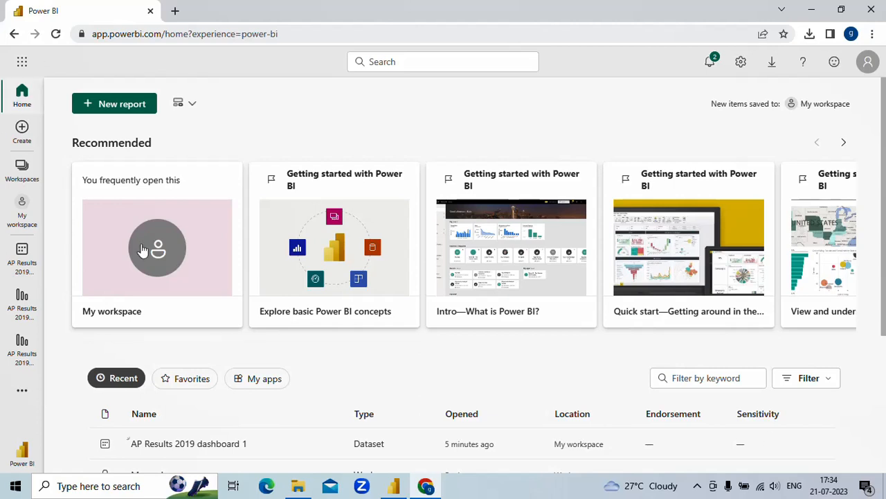
Open the data model of the AP Results 2019 dashboard 1 dataset from My workspace and fit the whole diagram in view without the properties.
{"action": "left_click", "coordinate": [19, 219]}
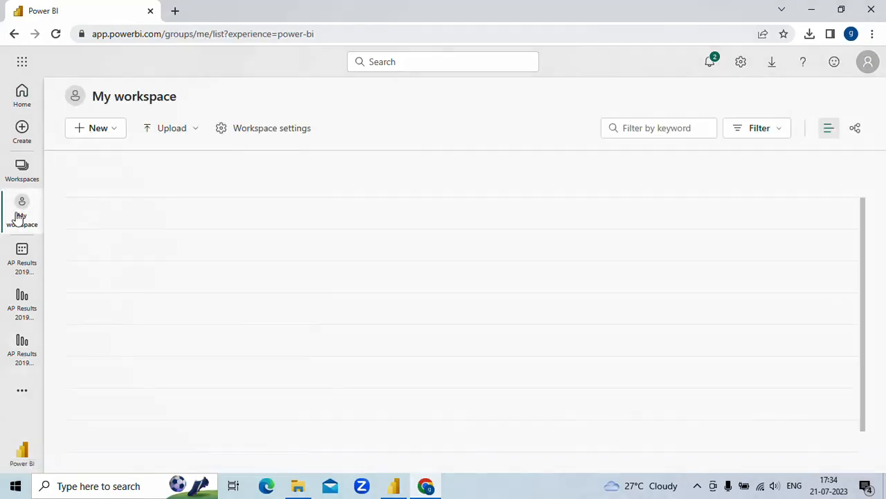
{"action": "scroll", "coordinate": [194, 339], "scroll_direction": "down", "scroll_amount": 2}
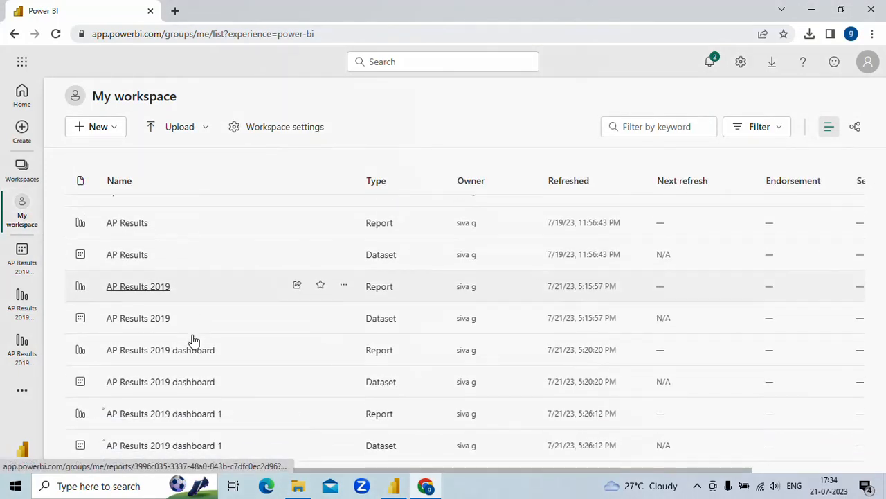
{"action": "left_click", "coordinate": [166, 449]}
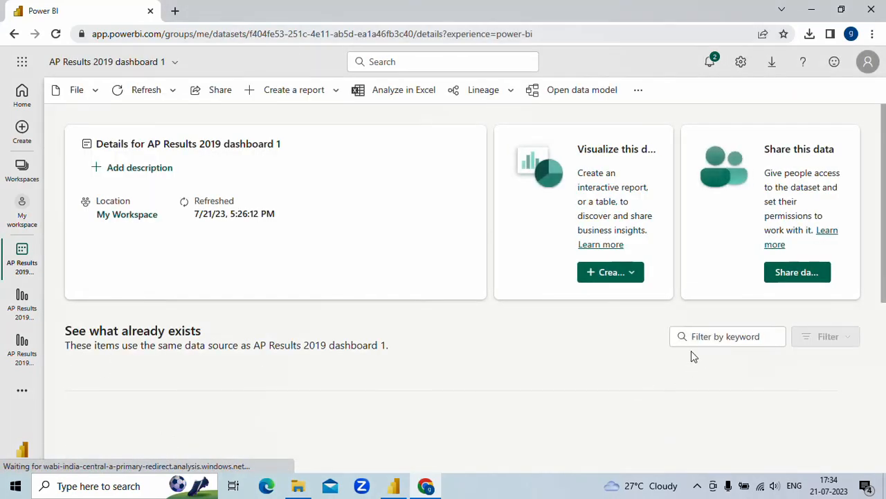
{"action": "left_click", "coordinate": [552, 95]}
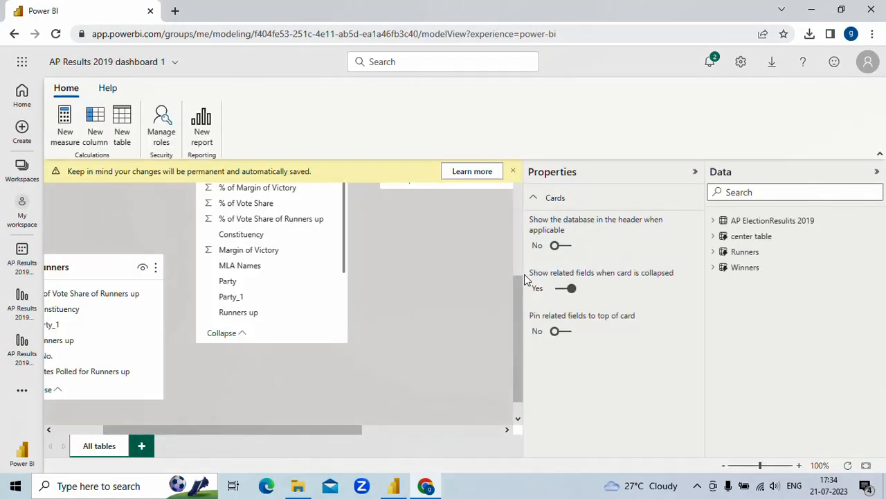
{"action": "left_click", "coordinate": [513, 171]}
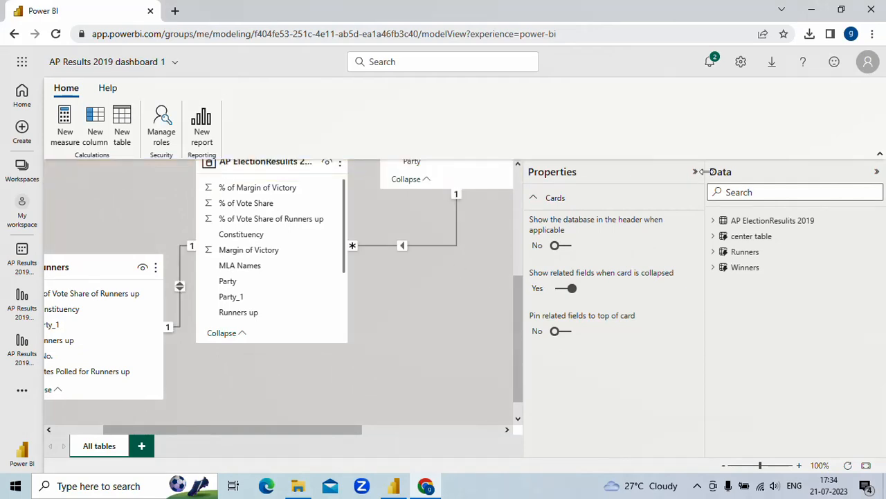
{"action": "left_click", "coordinate": [696, 172]}
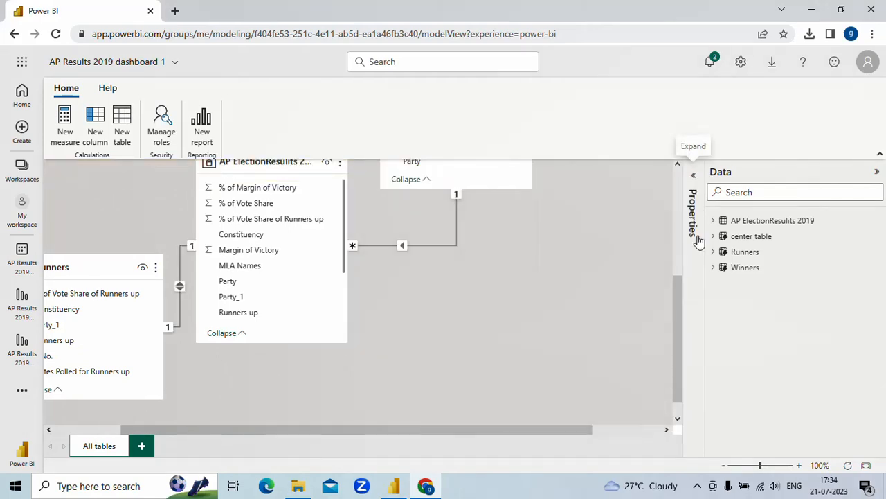
{"action": "left_click", "coordinate": [866, 466]}
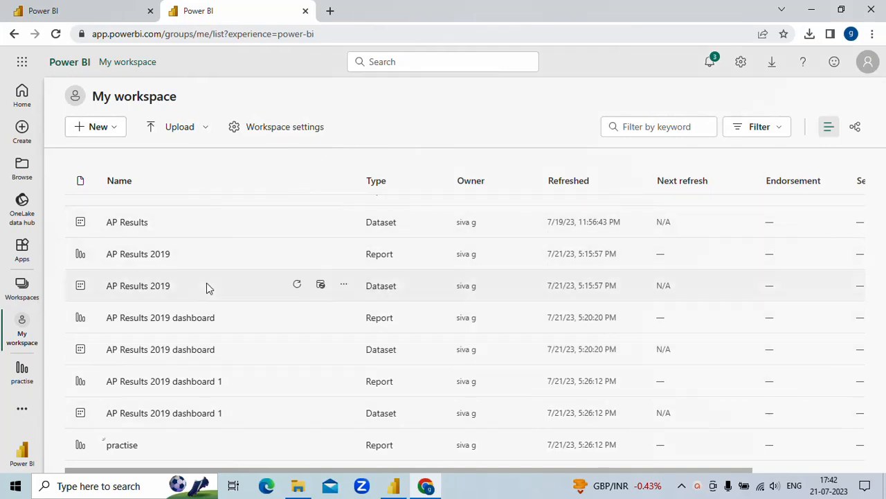
Open the AP Results 2019 dashboard 1 dataset's details from My workspace and show its tables.
{"action": "left_click", "coordinate": [171, 413]}
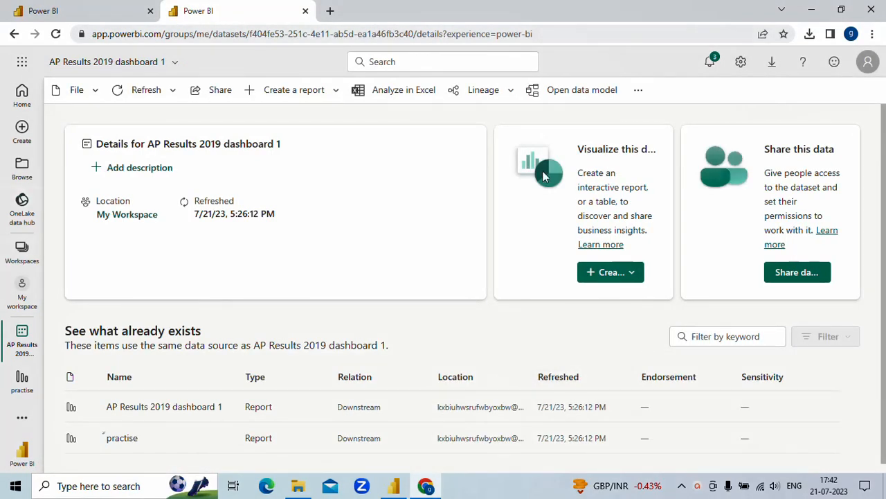
{"action": "left_click", "coordinate": [639, 93]}
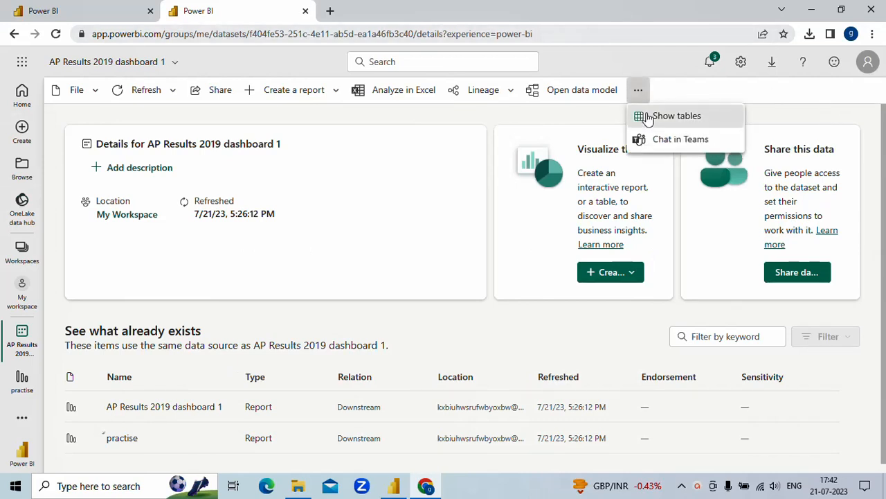
{"action": "left_click", "coordinate": [648, 116]}
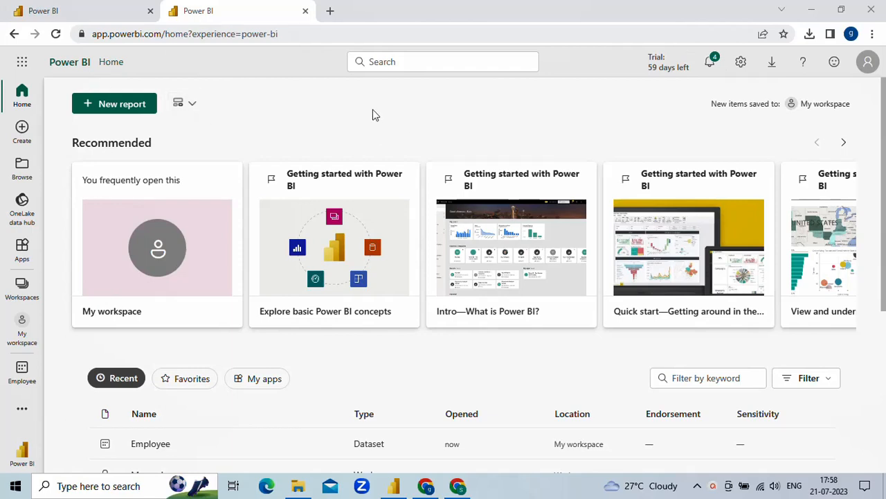
Create a report from manually entered data and define the table's first column as a whole number named EMP ID.
{"action": "left_click", "coordinate": [22, 131]}
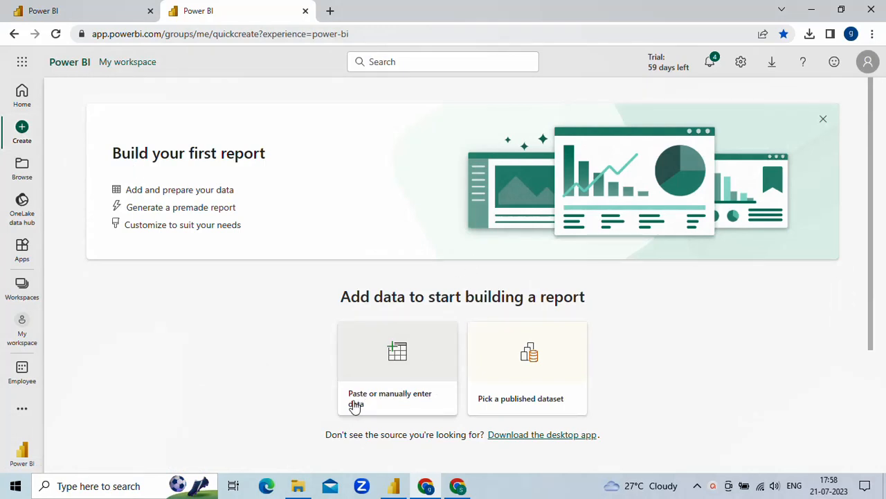
{"action": "left_click", "coordinate": [396, 361]}
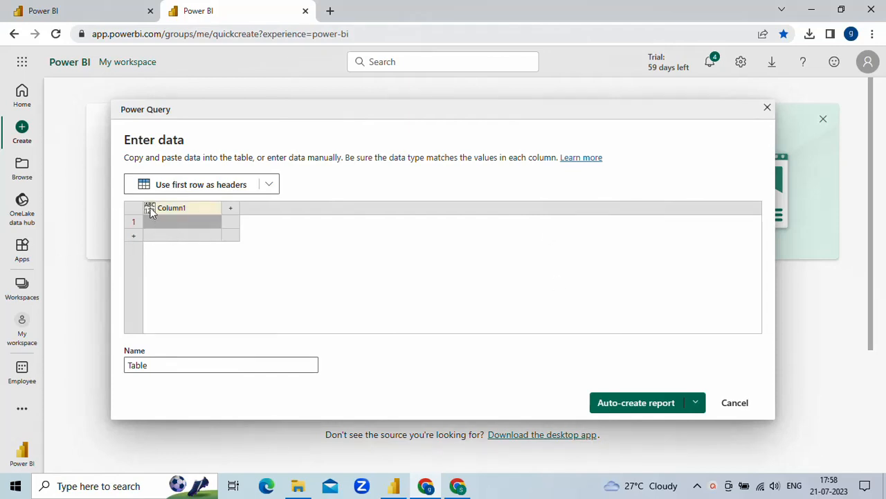
{"action": "left_click", "coordinate": [150, 211]}
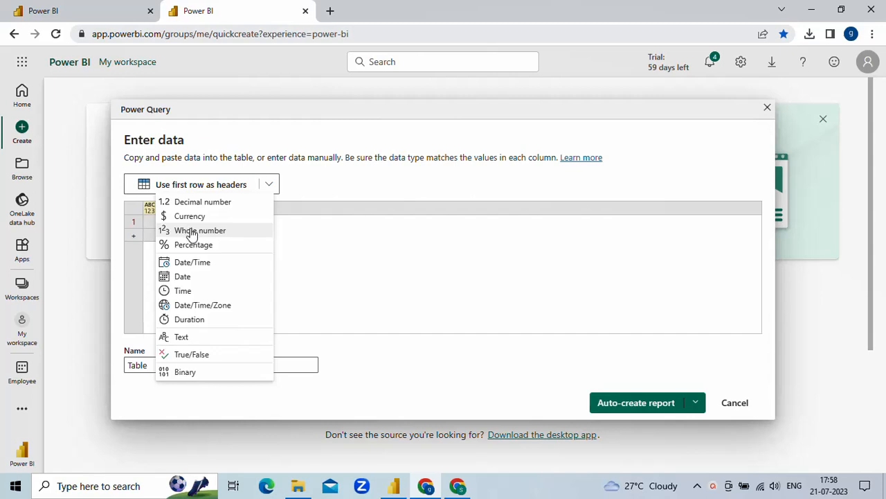
{"action": "left_click", "coordinate": [189, 231]}
{"action": "double_click", "coordinate": [175, 208]}
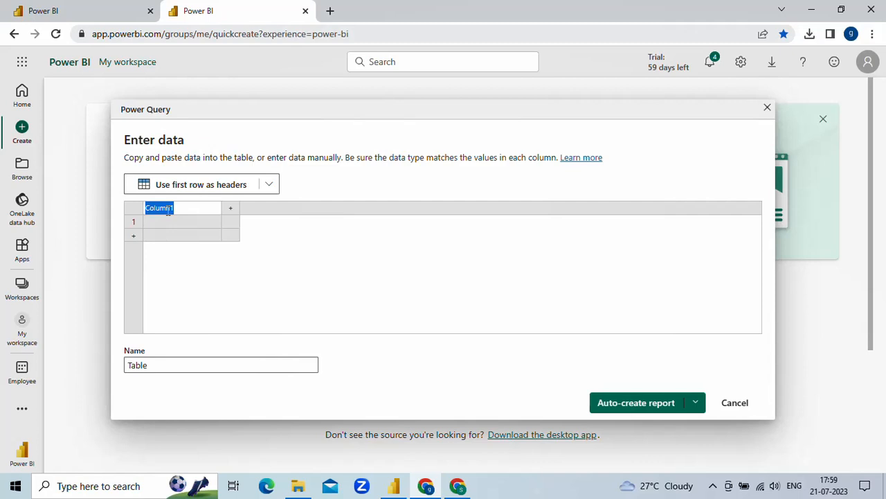
{"action": "type", "text": "EMP ID"}
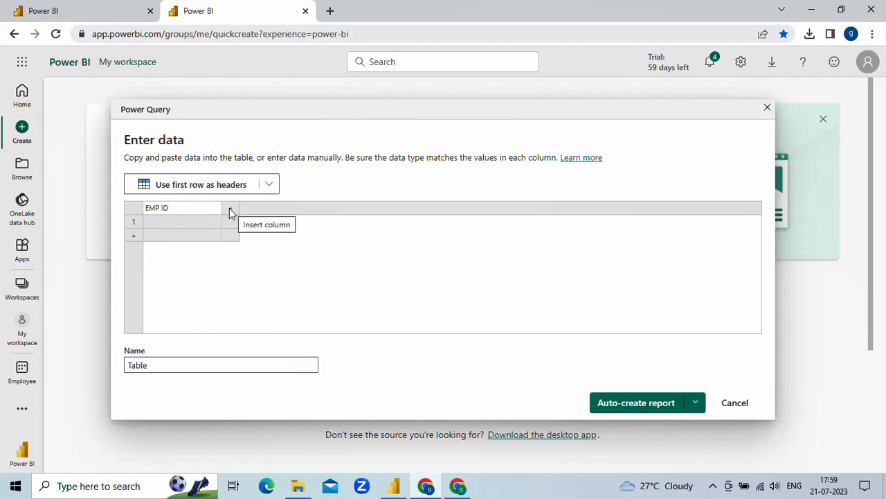
Insert two more columns after EMP ID and define the first of them as a text column named Emp Name.
{"action": "left_click", "coordinate": [230, 210]}
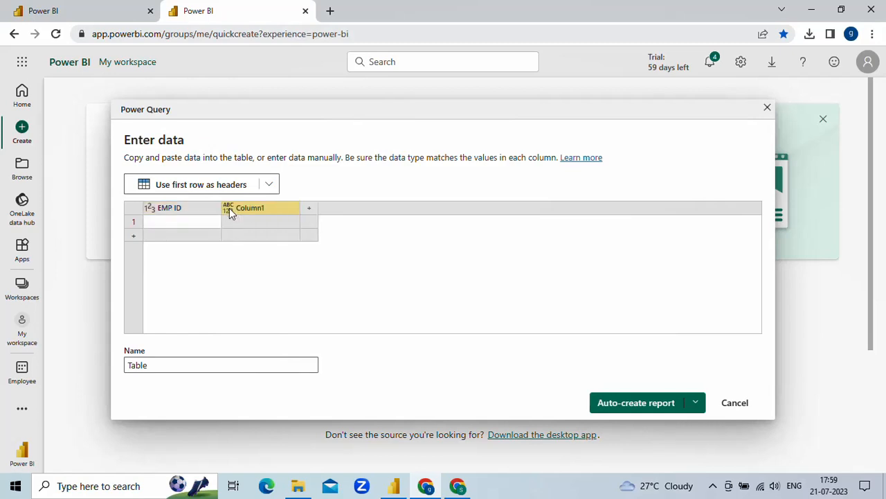
{"action": "left_click", "coordinate": [309, 208]}
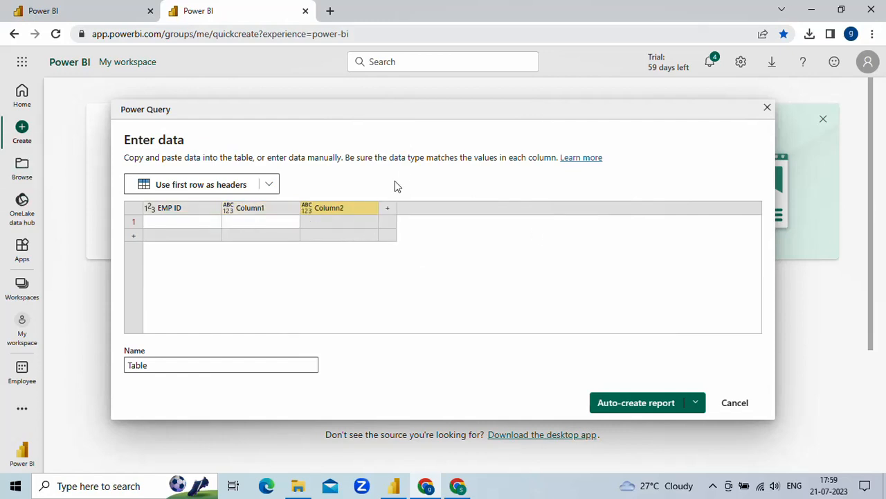
{"action": "double_click", "coordinate": [256, 213]}
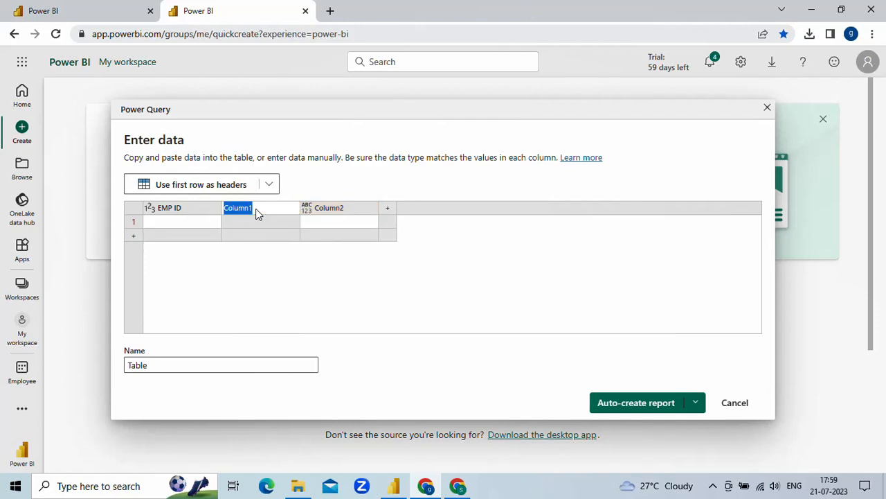
{"action": "type", "text": "Emp Name"}
{"action": "key", "text": "Return"}
{"action": "left_click", "coordinate": [262, 233]}
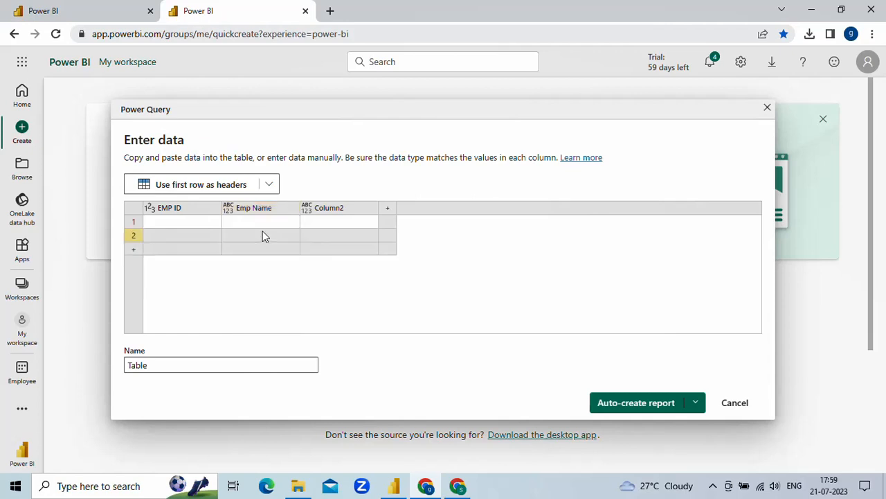
{"action": "left_click", "coordinate": [228, 208]}
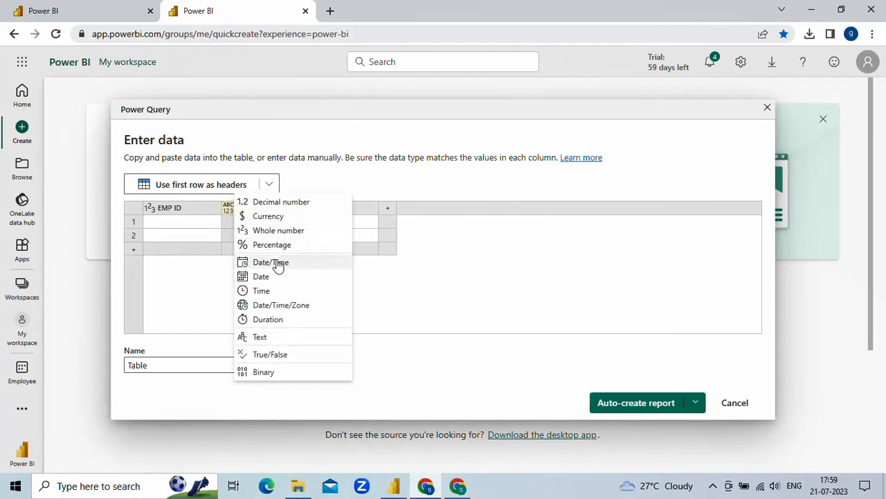
{"action": "left_click", "coordinate": [270, 338]}
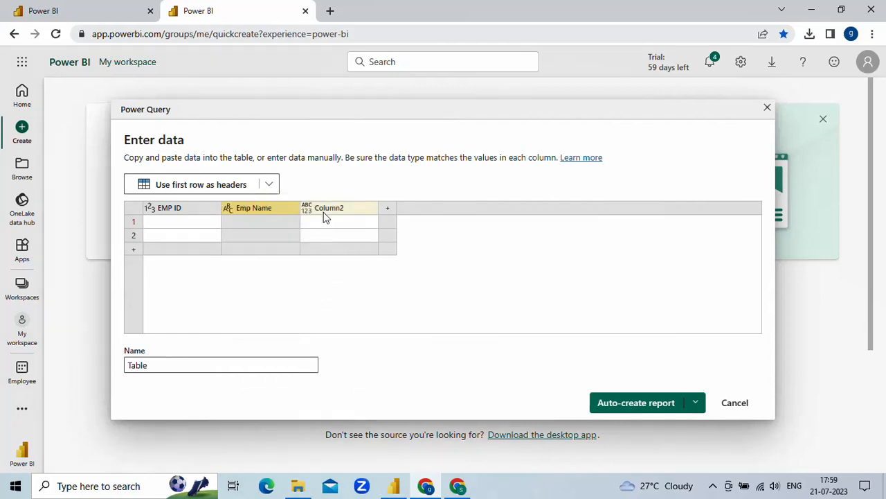
Name the third column Salary and set its data type to Currency.
{"action": "double_click", "coordinate": [332, 207]}
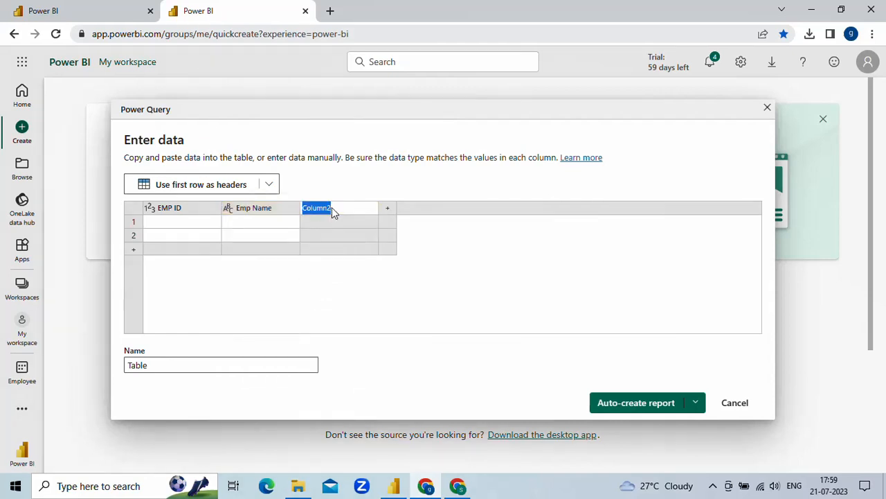
{"action": "type", "text": "Salary"}
{"action": "key", "text": "Return"}
{"action": "left_click", "coordinate": [306, 209]}
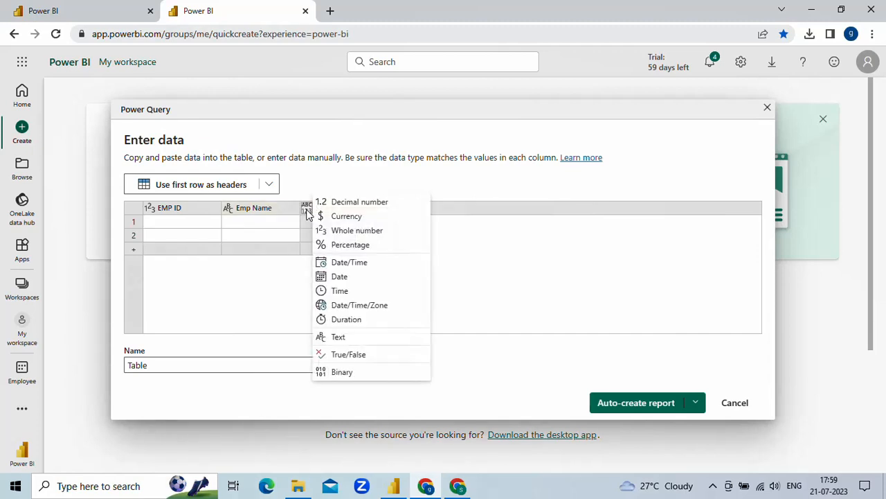
{"action": "left_click", "coordinate": [343, 216]}
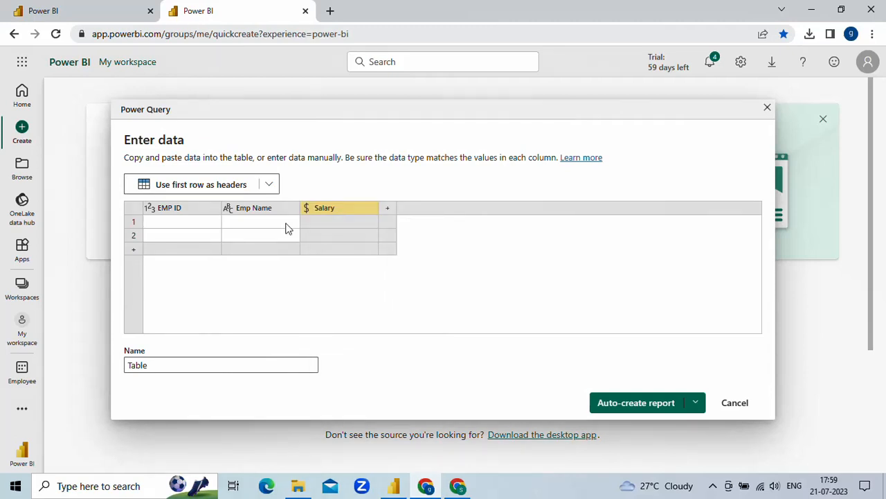
Fill the EMP ID column with 101, 102, 103, 104 and 105 in five consecutive rows.
{"action": "left_click", "coordinate": [179, 227]}
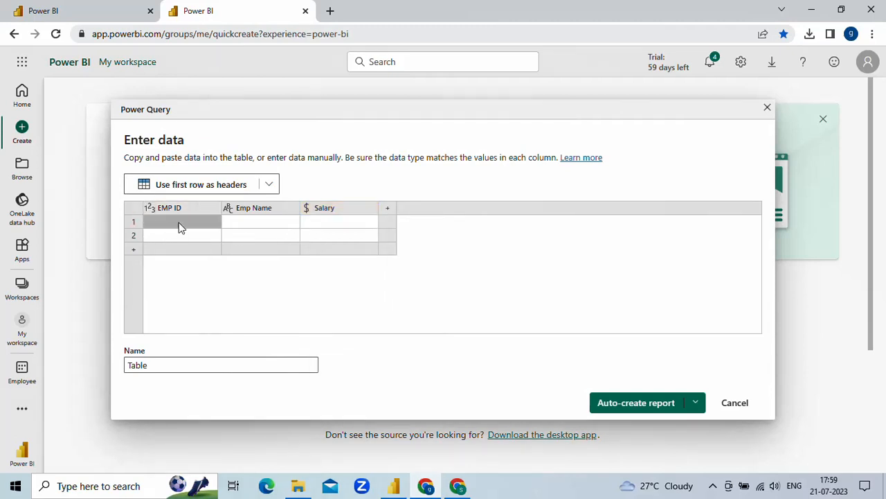
{"action": "type", "text": "101"}
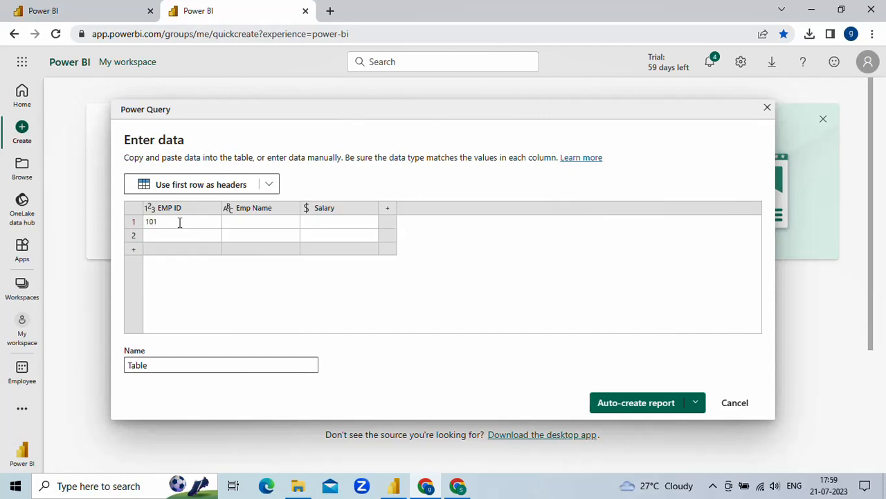
{"action": "key", "text": "Return"}
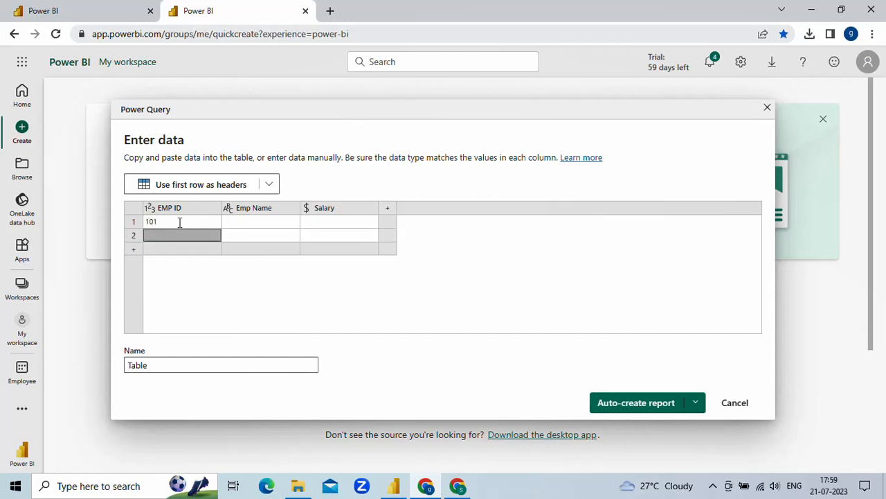
{"action": "type", "text": "10"}
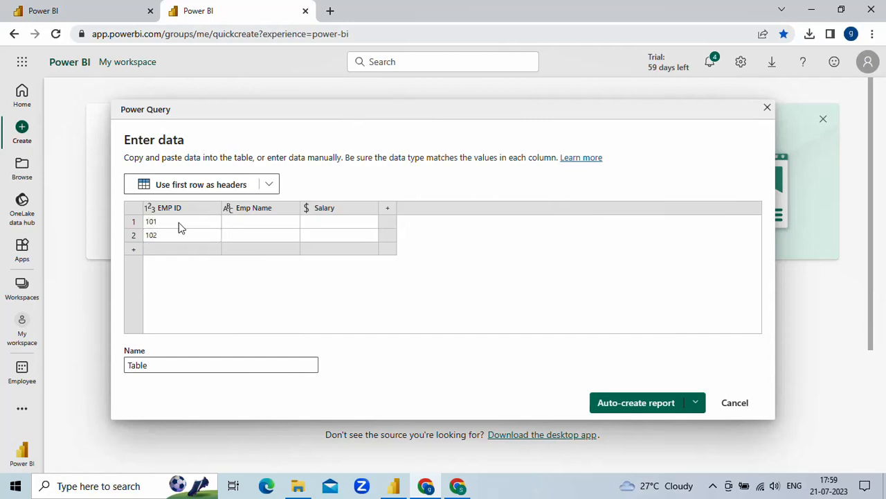
{"action": "type", "text": "2"}
{"action": "left_click", "coordinate": [133, 249]}
{"action": "left_click", "coordinate": [154, 253]}
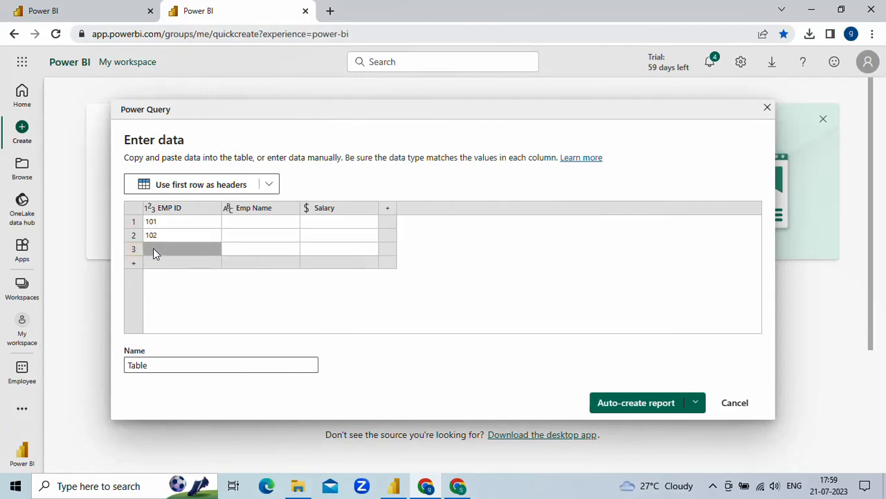
{"action": "type", "text": "103"}
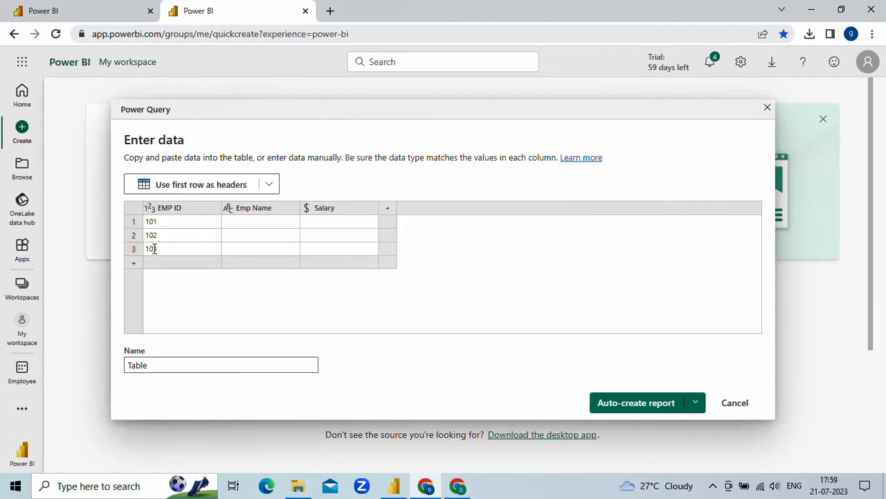
{"action": "key", "text": "Return"}
{"action": "type", "text": "104"}
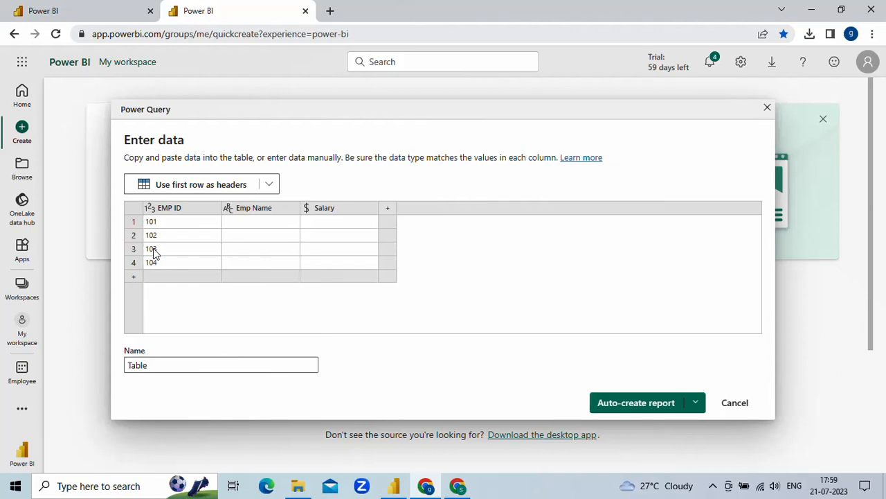
{"action": "key", "text": "Return"}
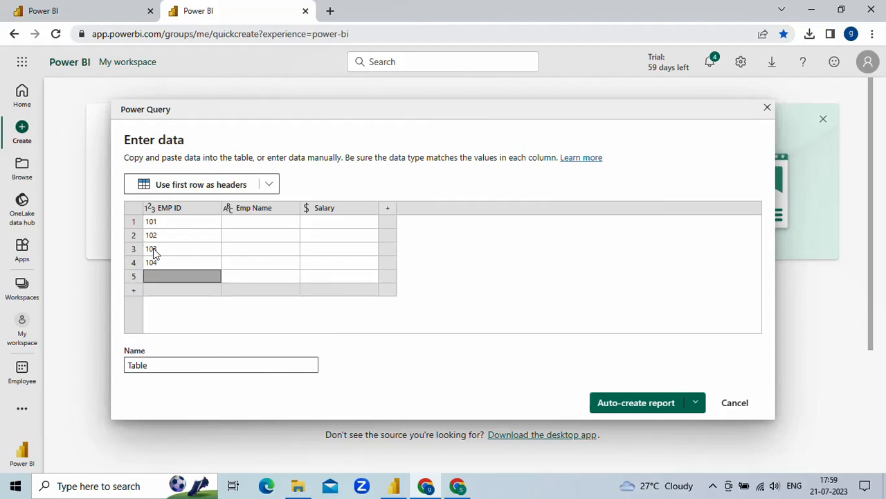
{"action": "type", "text": "105"}
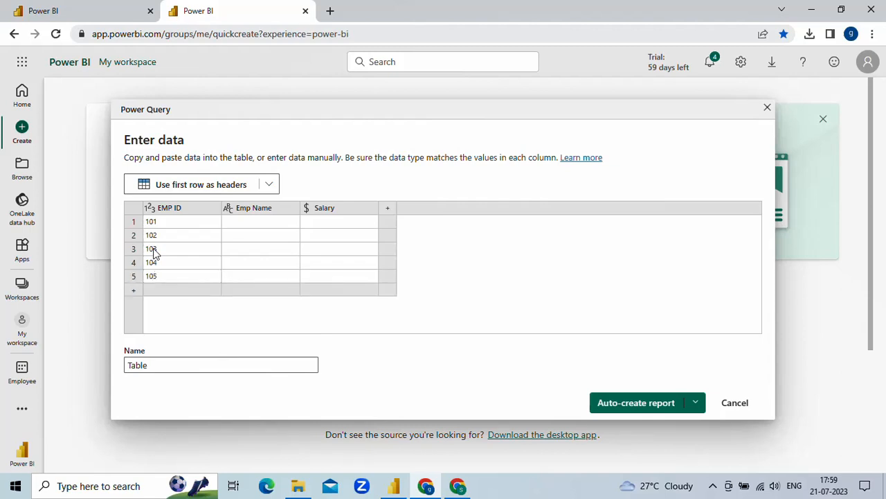
Fill the Emp Name column with an employee's first name in each of the five rows.
{"action": "left_click", "coordinate": [237, 213]}
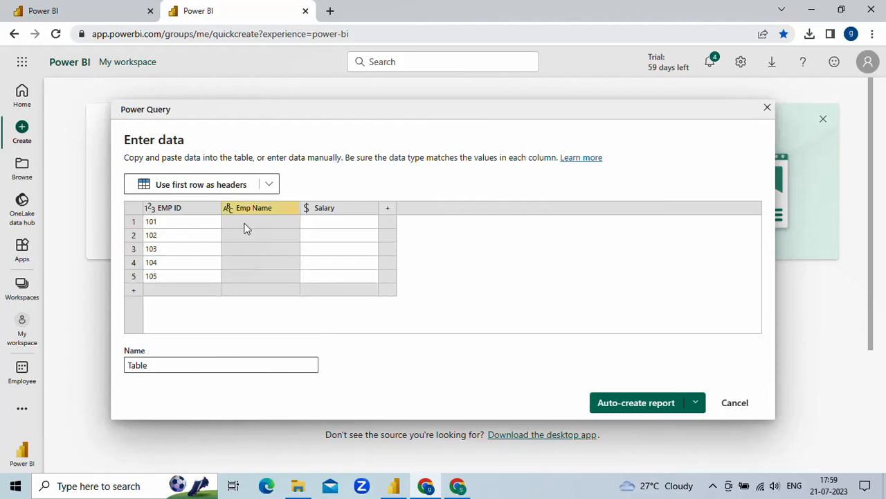
{"action": "left_click", "coordinate": [244, 227]}
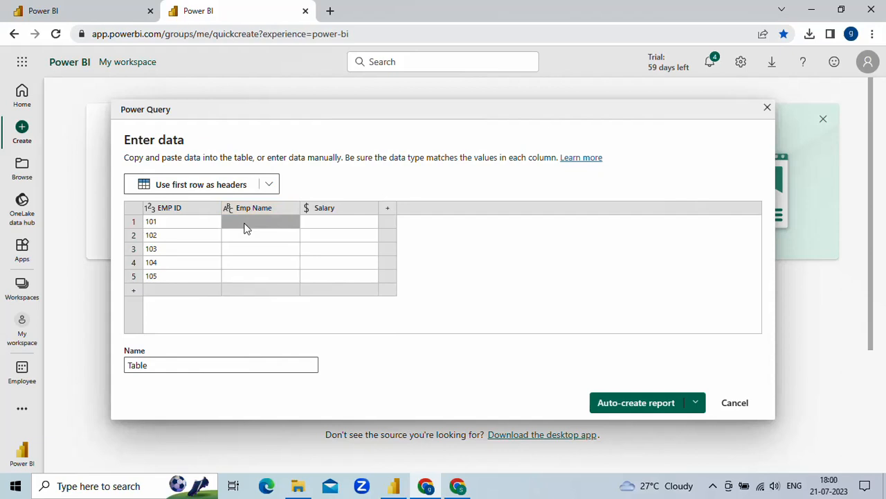
{"action": "type", "text": "Rakesh"}
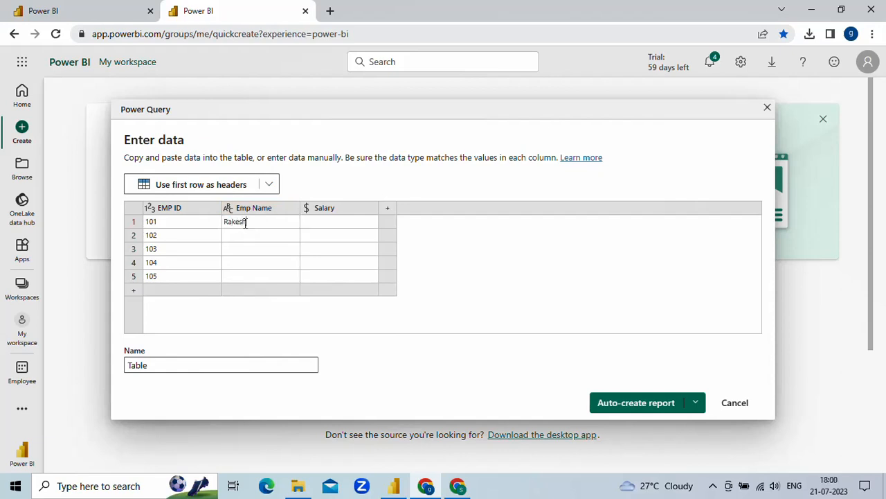
{"action": "key", "text": "Return"}
{"action": "type", "text": "Ramesh"}
{"action": "key", "text": "Return"}
{"action": "type", "text": "Raju"}
{"action": "key", "text": "Return"}
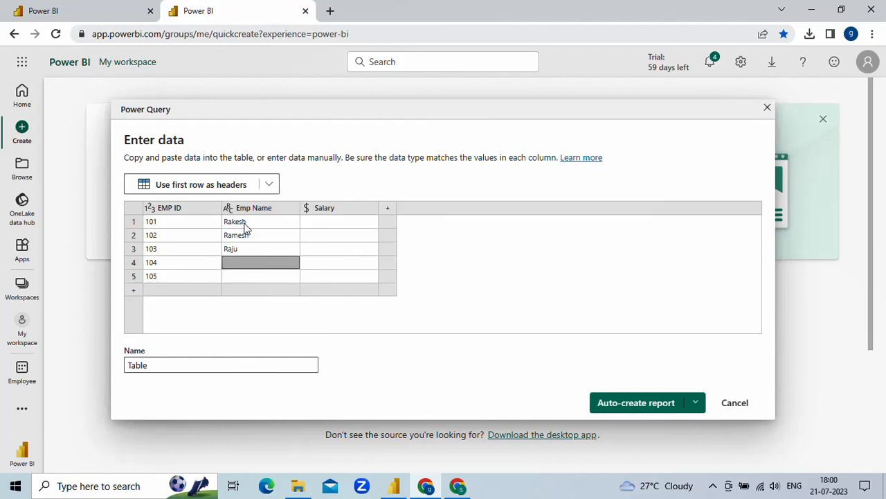
{"action": "type", "text": "Ravi"}
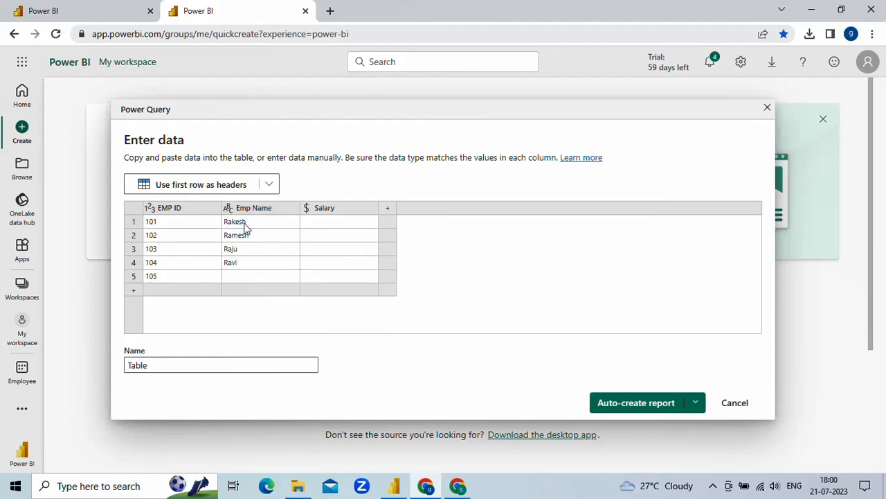
{"action": "key", "text": "Return"}
{"action": "type", "text": "Ram"}
Fill the Salary column from the first row down with 1000, 1000, 3000, 4000 and 5000.
{"action": "left_click", "coordinate": [309, 227]}
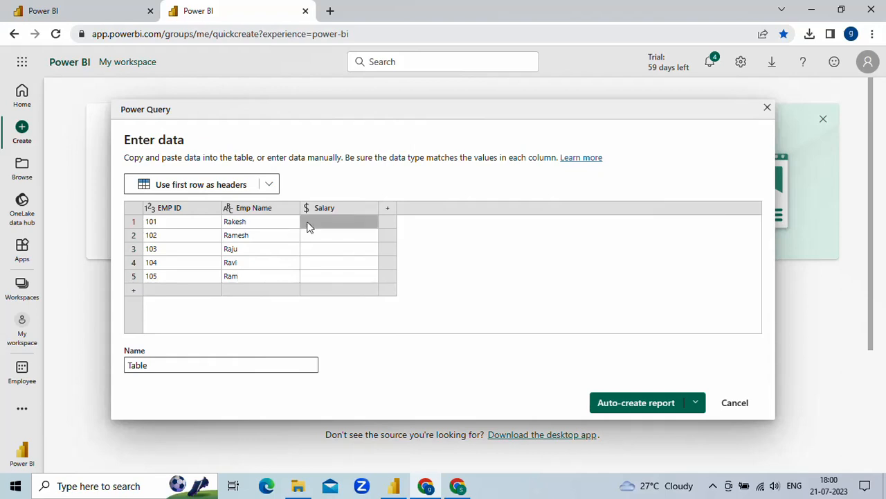
{"action": "type", "text": "1000"}
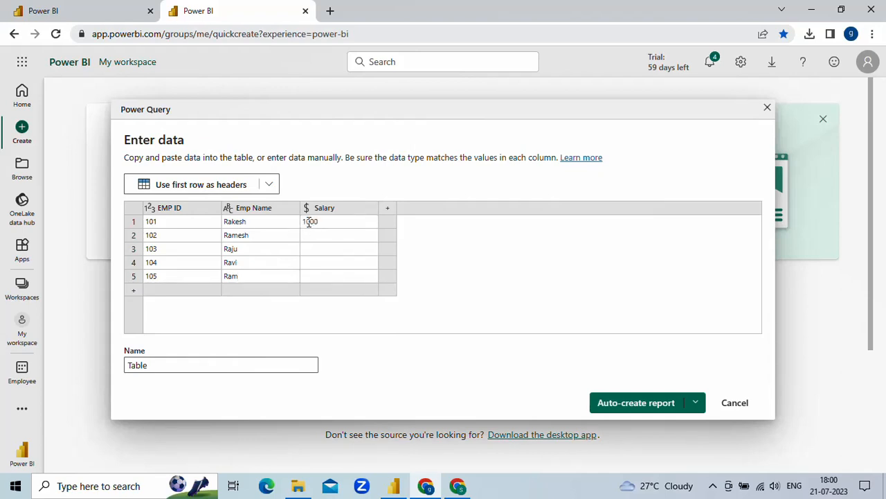
{"action": "key", "text": "Return"}
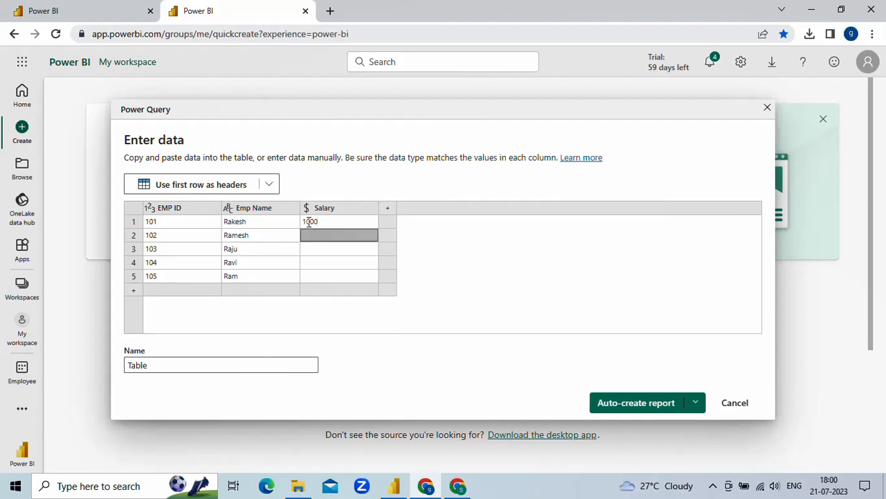
{"action": "type", "text": "10000"}
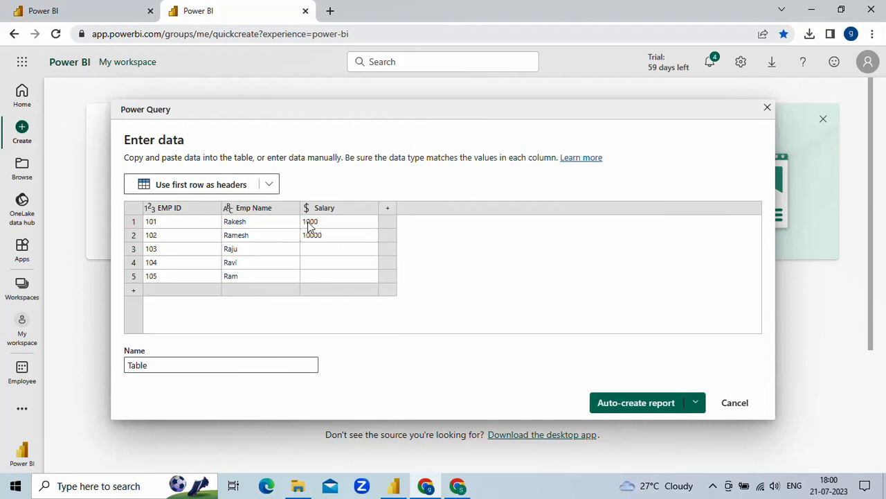
{"action": "key", "text": "BackSpace"}
{"action": "key", "text": "Return"}
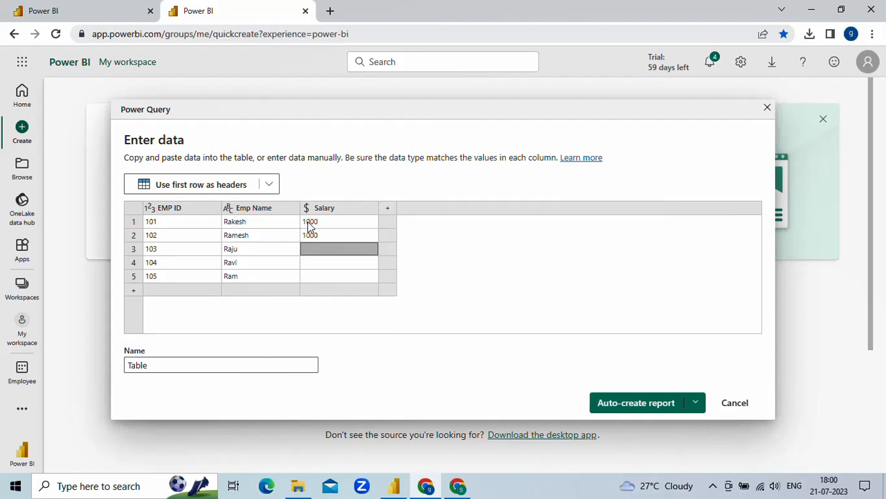
{"action": "type", "text": "3000"}
{"action": "key", "text": "Return"}
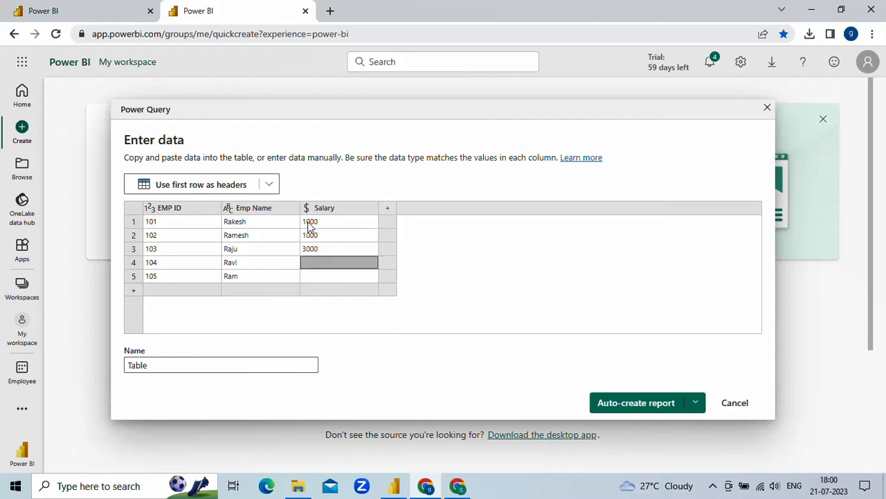
{"action": "type", "text": "4000"}
{"action": "key", "text": "Return"}
{"action": "type", "text": "5"}
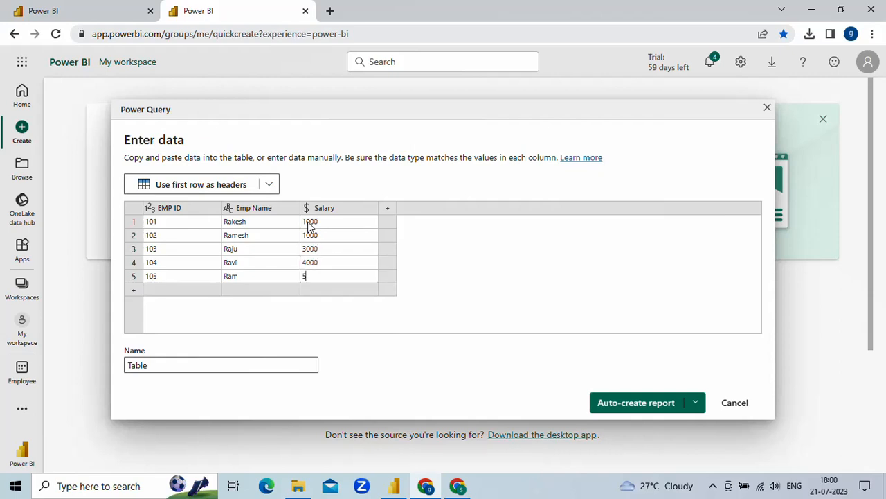
{"action": "type", "text": "000"}
Insert a fourth column after Salary, name it Desigination and set its data type to Text.
{"action": "left_click", "coordinate": [389, 208]}
{"action": "left_click", "coordinate": [389, 208]}
{"action": "double_click", "coordinate": [412, 209]}
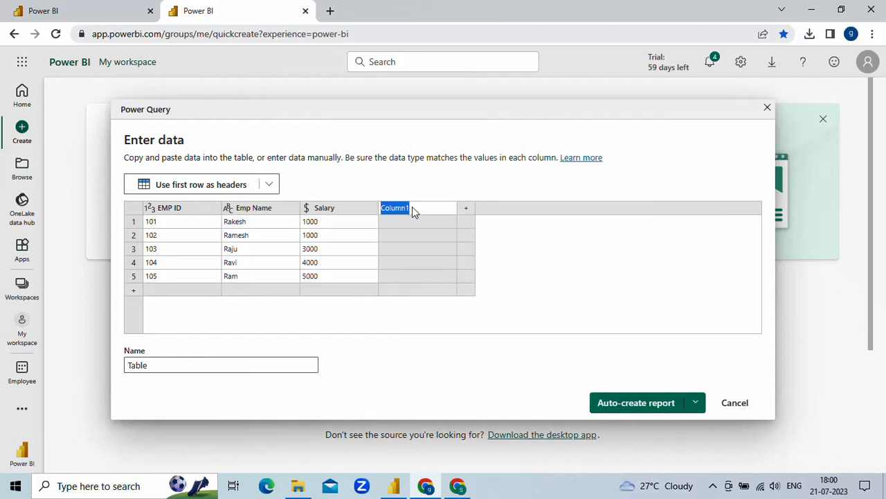
{"action": "type", "text": "Designation"}
{"action": "key", "text": "Return"}
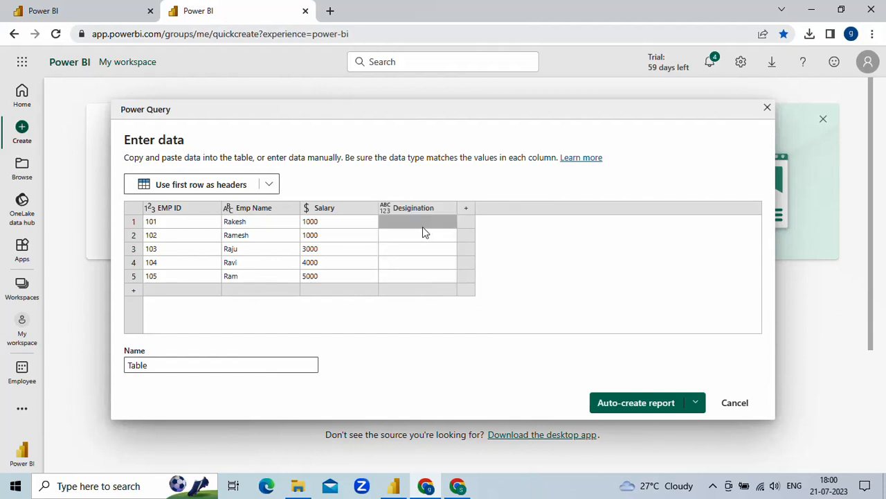
{"action": "left_click", "coordinate": [384, 209]}
{"action": "left_click", "coordinate": [435, 336]}
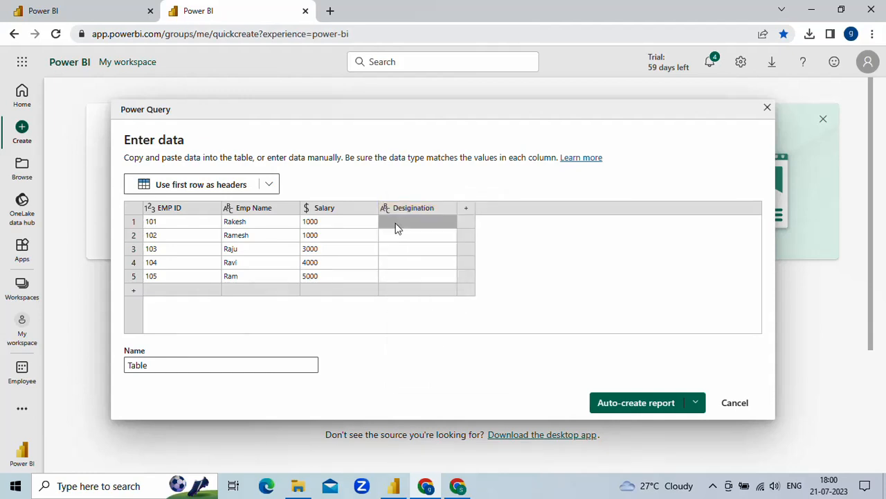
Enter Worker as the Desigination in the first two rows of the table.
{"action": "type", "text": "Worke"}
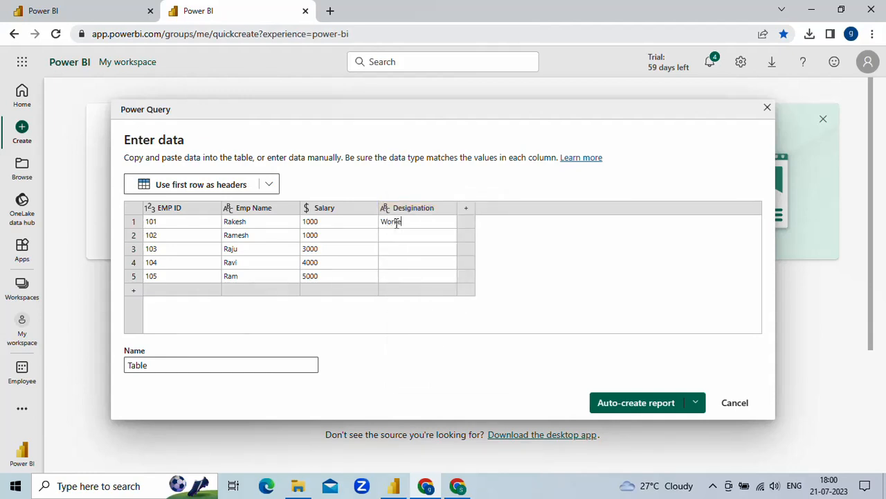
{"action": "type", "text": "r"}
{"action": "key", "text": "Return"}
{"action": "type", "text": "Worker"}
{"action": "key", "text": "Return"}
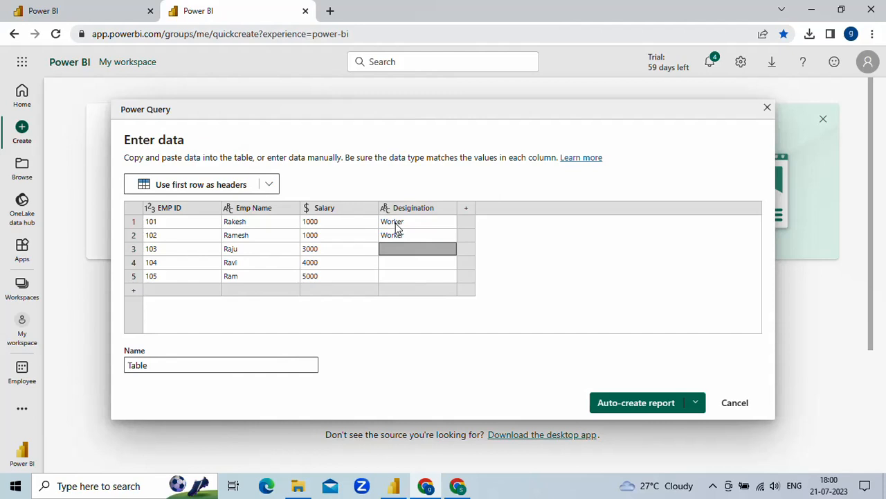
Fill the remaining three Desigination cells, from row 3 down, with Manager, Assistent Manager and Senior Manager.
{"action": "type", "text": "Ma"}
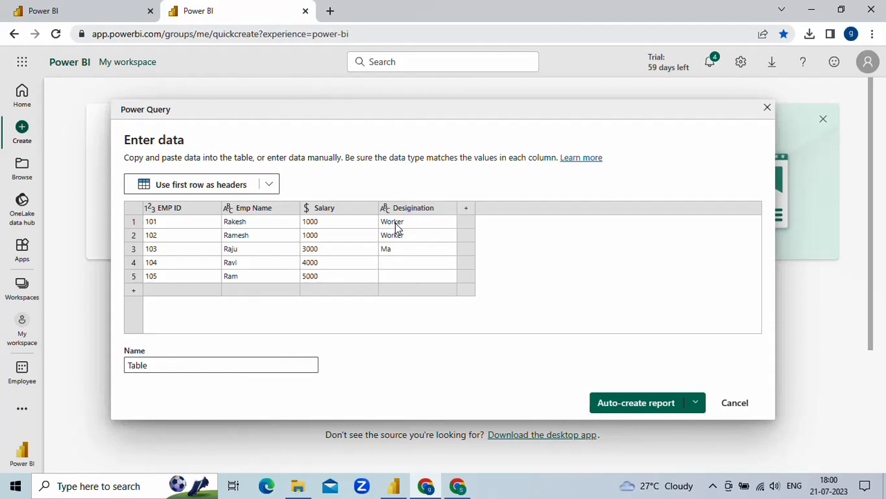
{"action": "type", "text": "n"}
{"action": "key", "text": "BackSpace"}
{"action": "type", "text": "nager"}
{"action": "key", "text": "Return"}
{"action": "type", "text": "Assistantet"}
{"action": "key", "text": "BackSpace"}
{"action": "key", "text": "BackSpace"}
{"action": "key", "text": "BackSpace"}
{"action": "key", "text": "BackSpace"}
{"action": "type", "text": "ent Manager"}
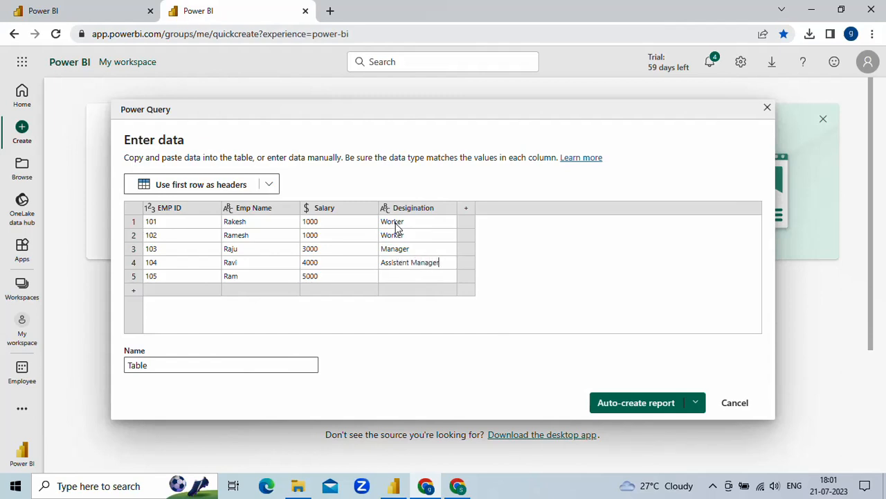
{"action": "key", "text": "Return"}
{"action": "type", "text": "Senior Manager"}
Change the Desigination in row 3 to Junior Manager.
{"action": "left_click", "coordinate": [384, 254]}
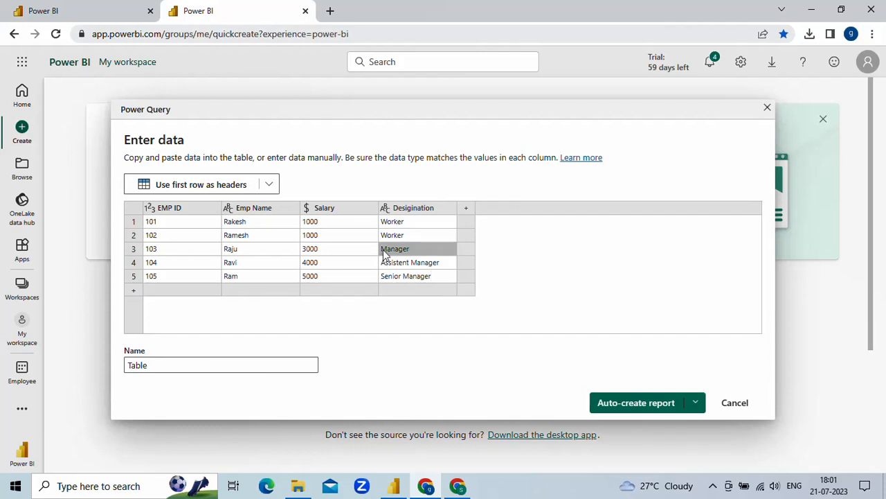
{"action": "type", "text": "Jun"}
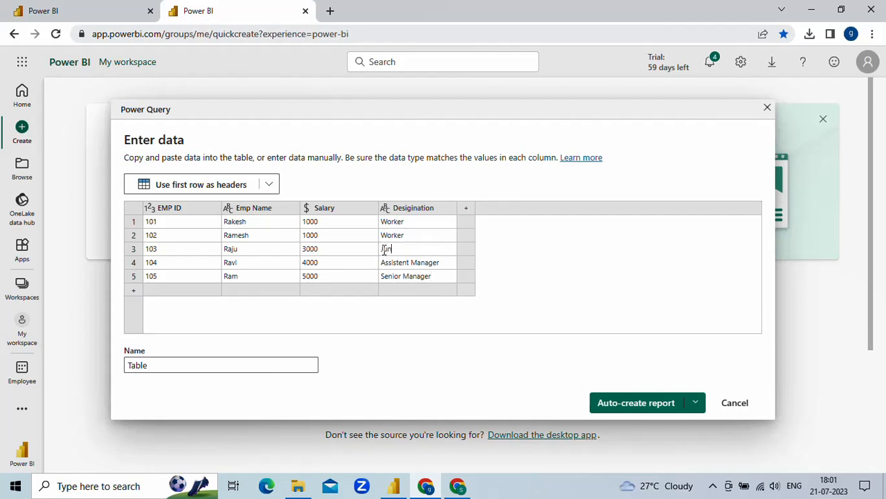
{"action": "type", "text": "ior Manager"}
Change the Salary values from the first row down to 10000, 10000, 30000, 40000 and 50000.
{"action": "left_click", "coordinate": [327, 223]}
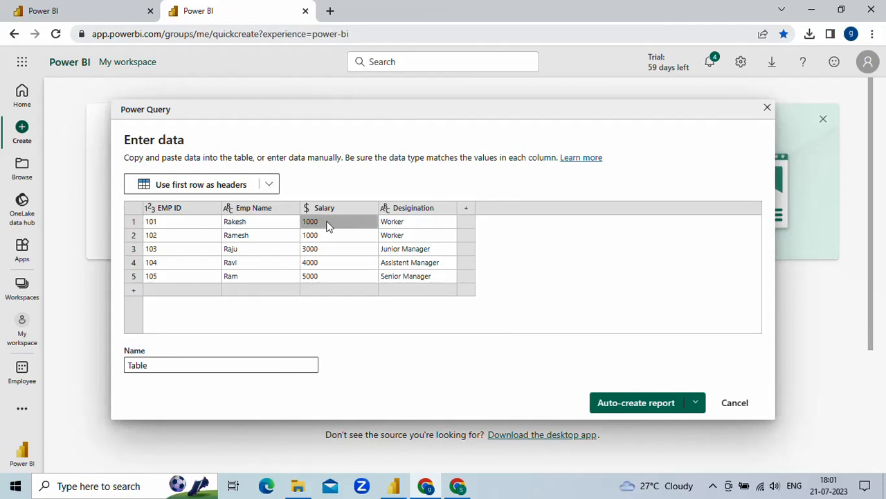
{"action": "double_click", "coordinate": [328, 226]}
{"action": "left_click", "coordinate": [329, 222]}
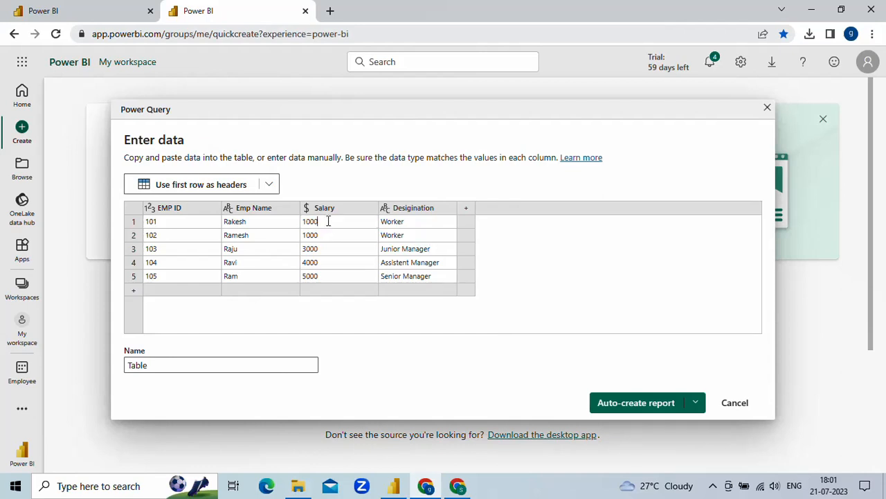
{"action": "type", "text": "0"}
{"action": "left_click", "coordinate": [330, 237]}
{"action": "double_click", "coordinate": [331, 235]}
{"action": "left_click", "coordinate": [332, 235]}
{"action": "type", "text": "0"}
{"action": "left_click", "coordinate": [332, 254]}
{"action": "double_click", "coordinate": [333, 254]}
{"action": "left_click", "coordinate": [332, 255]}
{"action": "type", "text": "0"}
{"action": "left_click", "coordinate": [332, 258]}
{"action": "double_click", "coordinate": [332, 259]}
{"action": "left_click", "coordinate": [332, 259]}
{"action": "type", "text": "0"}
{"action": "left_click", "coordinate": [334, 275]}
{"action": "double_click", "coordinate": [333, 276]}
{"action": "left_click", "coordinate": [334, 276]}
{"action": "type", "text": "0"}
{"action": "left_click", "coordinate": [495, 276]}
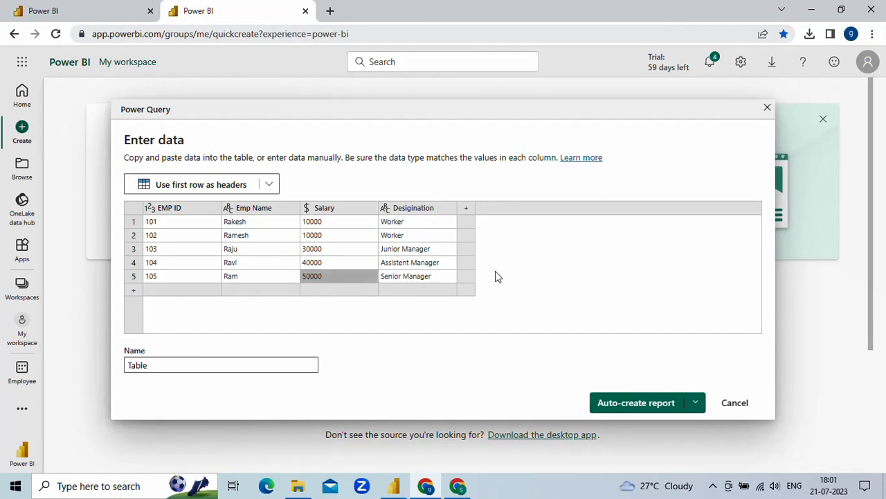
Rename the table as Employee Details.
{"action": "double_click", "coordinate": [148, 364]}
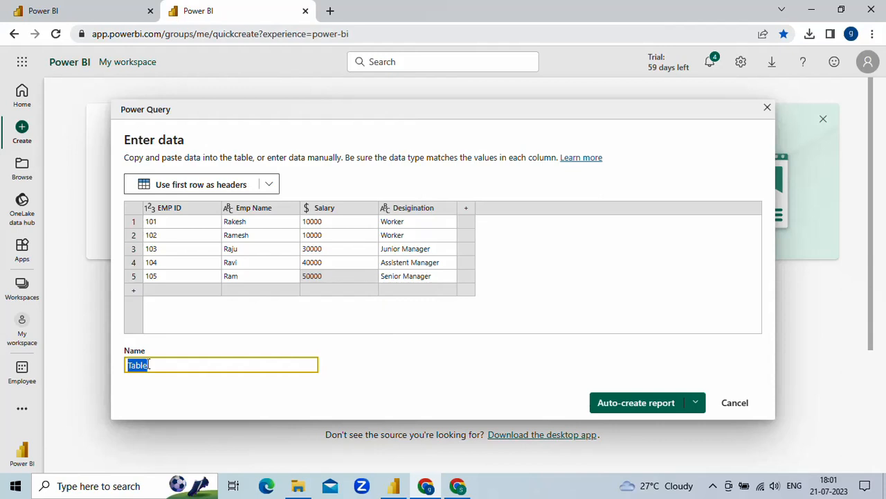
{"action": "type", "text": "Employee Details"}
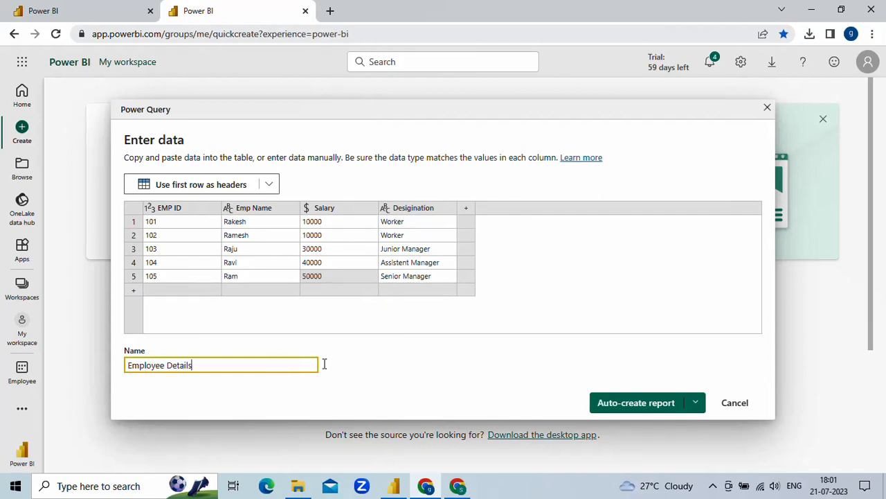
{"action": "left_click", "coordinate": [454, 331]}
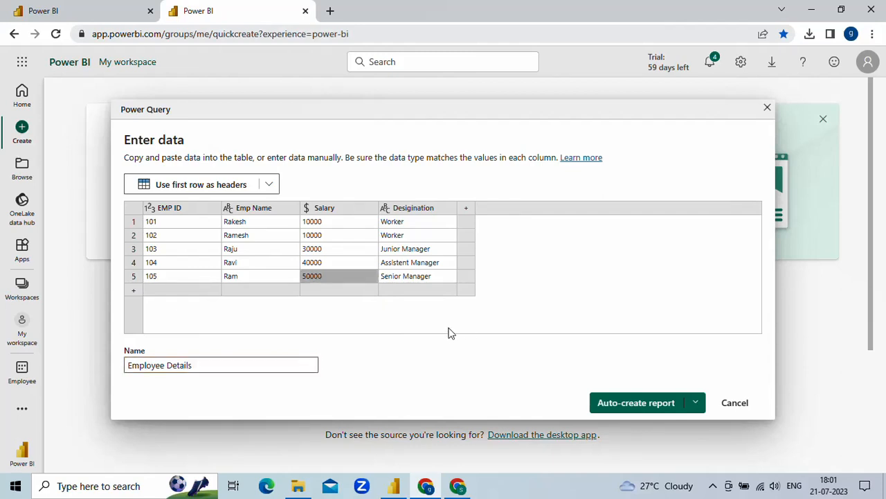
Auto-create a report from the Employee Details table and dismiss the report-ready notification.
{"action": "left_click", "coordinate": [697, 408]}
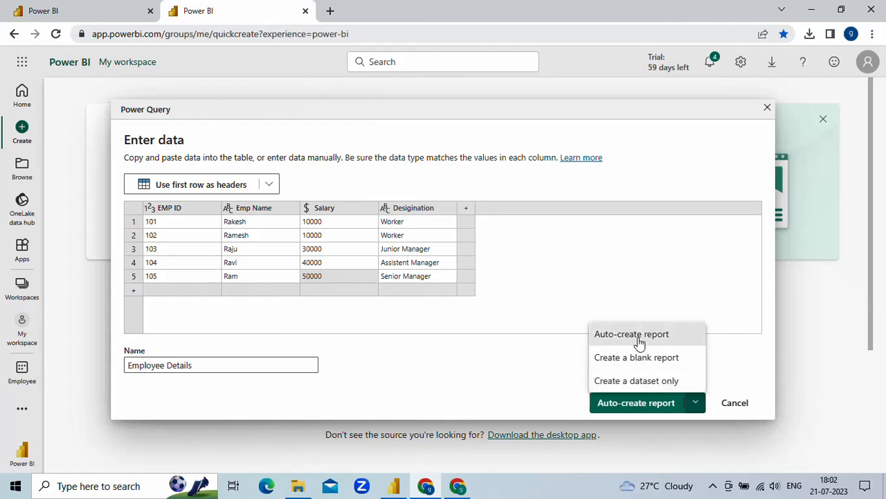
{"action": "left_click", "coordinate": [657, 405]}
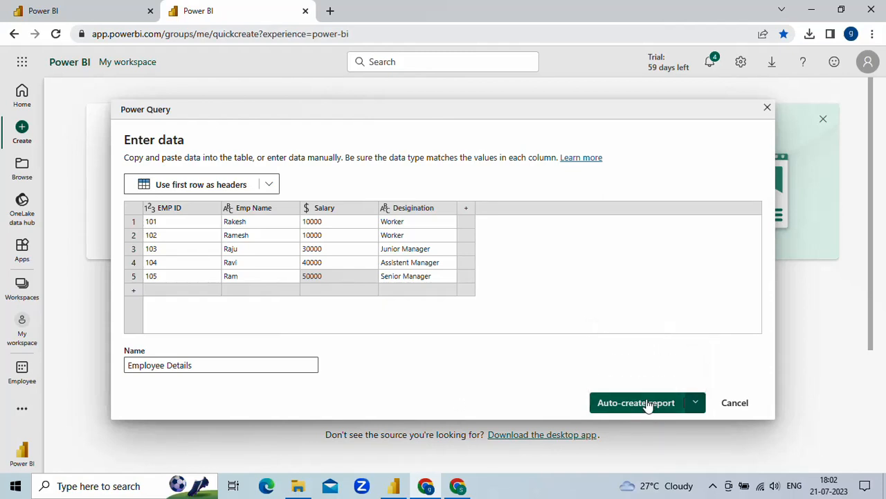
{"action": "left_click", "coordinate": [648, 405]}
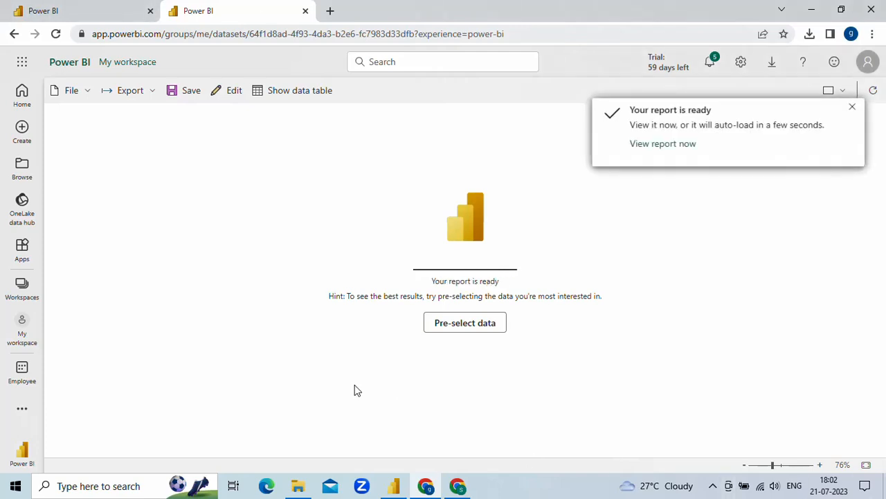
{"action": "left_click", "coordinate": [852, 107]}
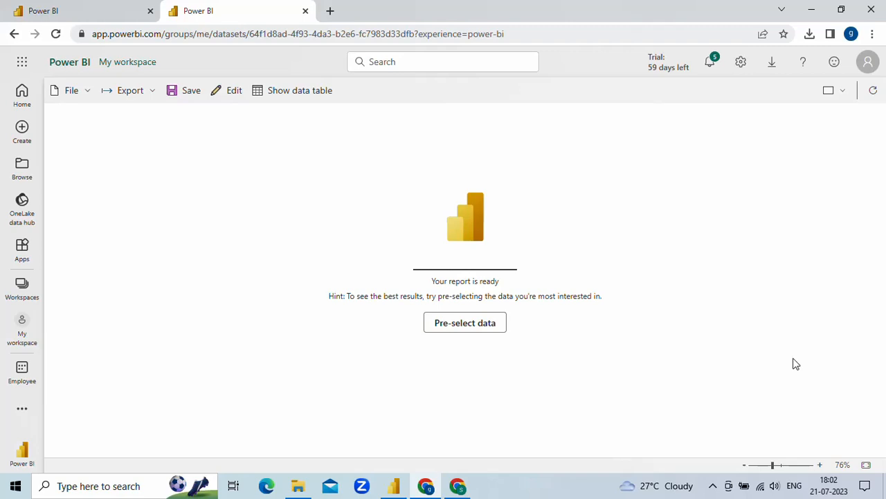